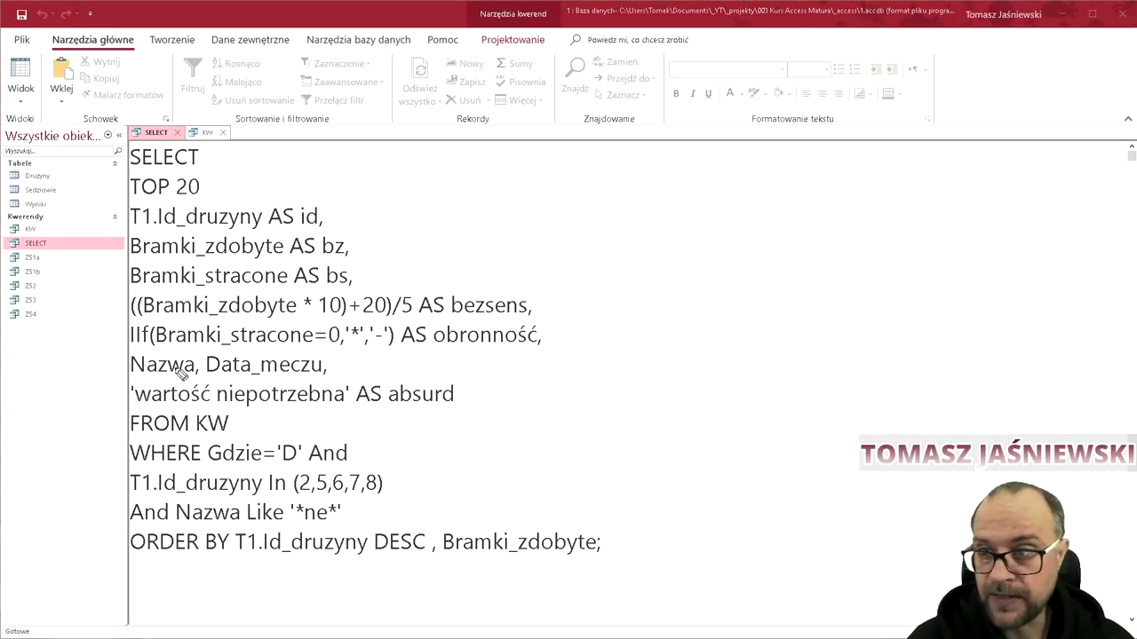
Step: With the screen pen, underline SELECT and bracket the column list, marking it with a P
left_click_drag(118, 163, 224, 181)
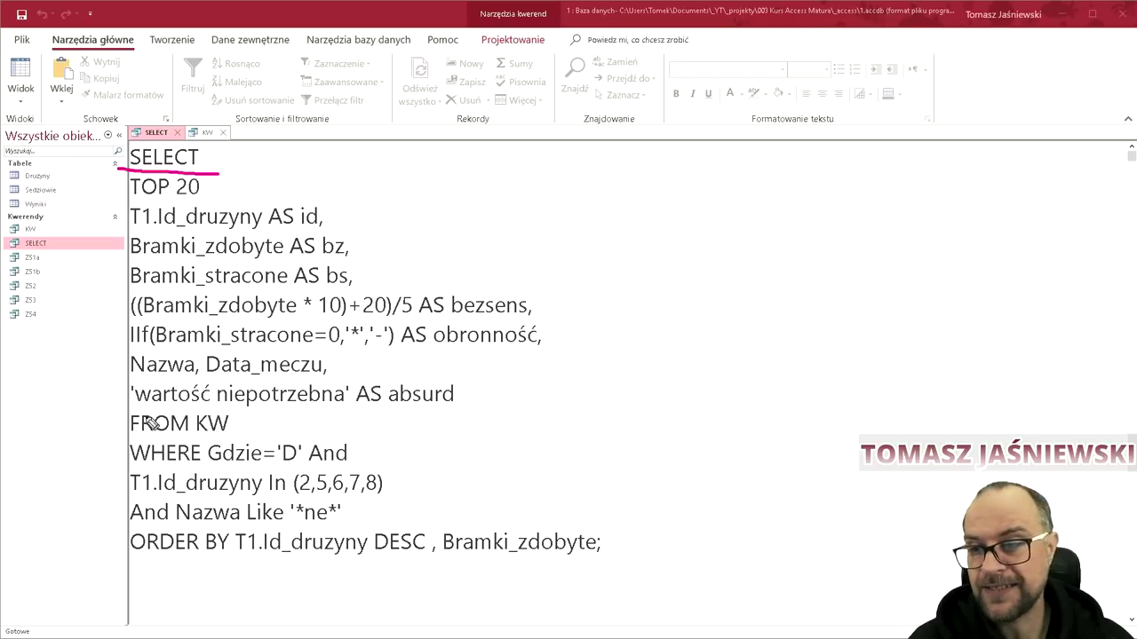
left_click_drag(606, 193, 568, 423)
left_click_drag(672, 300, 666, 336)
mouse_move(655, 278)
left_mouse_down()
mouse_move(699, 310)
mouse_move(669, 308)
left_mouse_up()
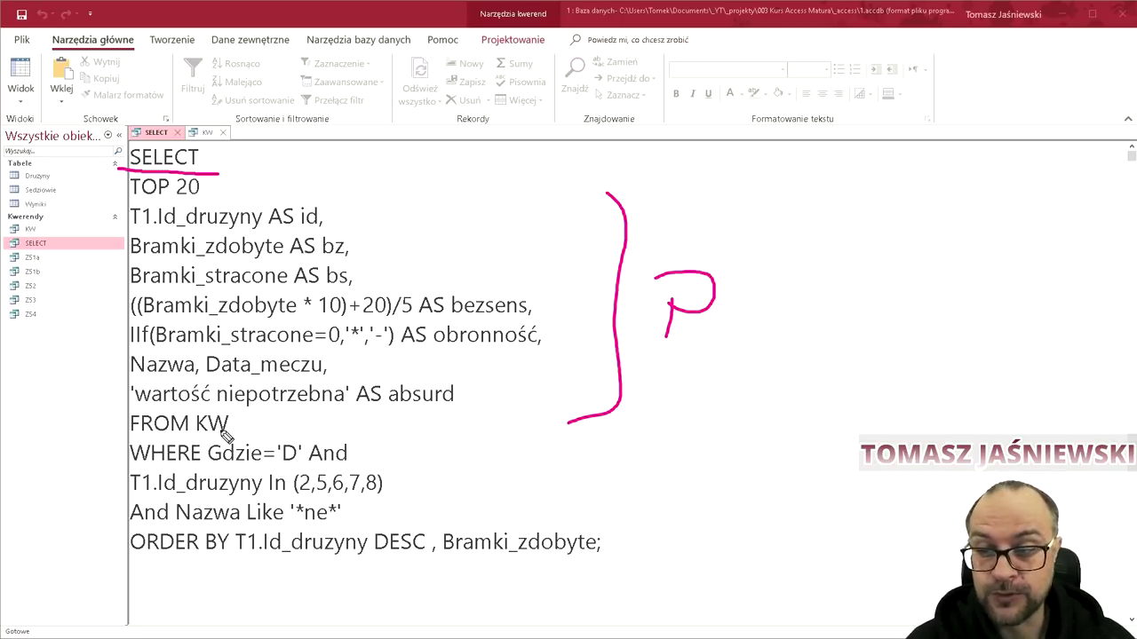
Step: Underline the FROM KW clause, add an asterisk beside the notes, and underline TOP 20
left_click_drag(121, 438, 194, 437)
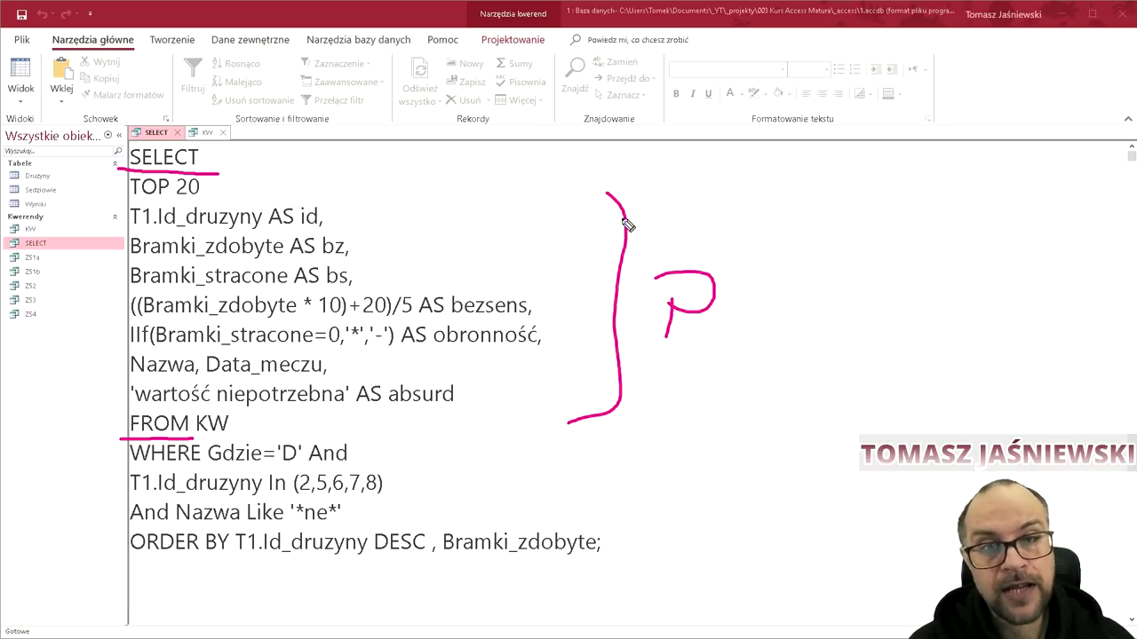
left_click_drag(836, 298, 870, 326)
mouse_move(872, 286)
left_mouse_down()
mouse_move(845, 324)
mouse_move(855, 304)
left_mouse_up()
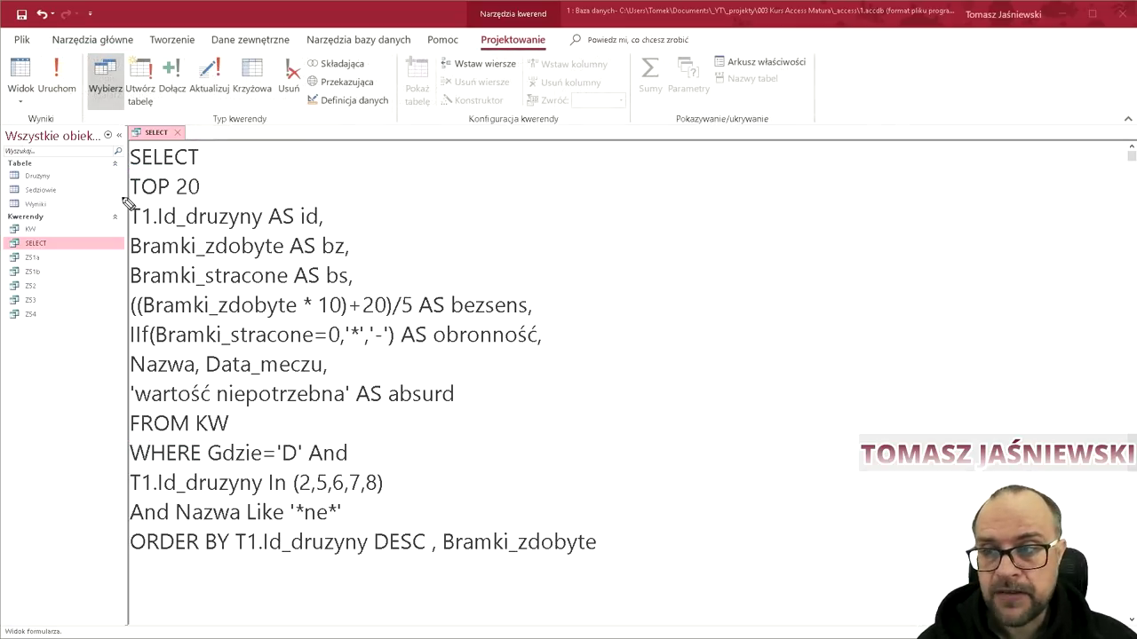
left_click_drag(124, 190, 206, 190)
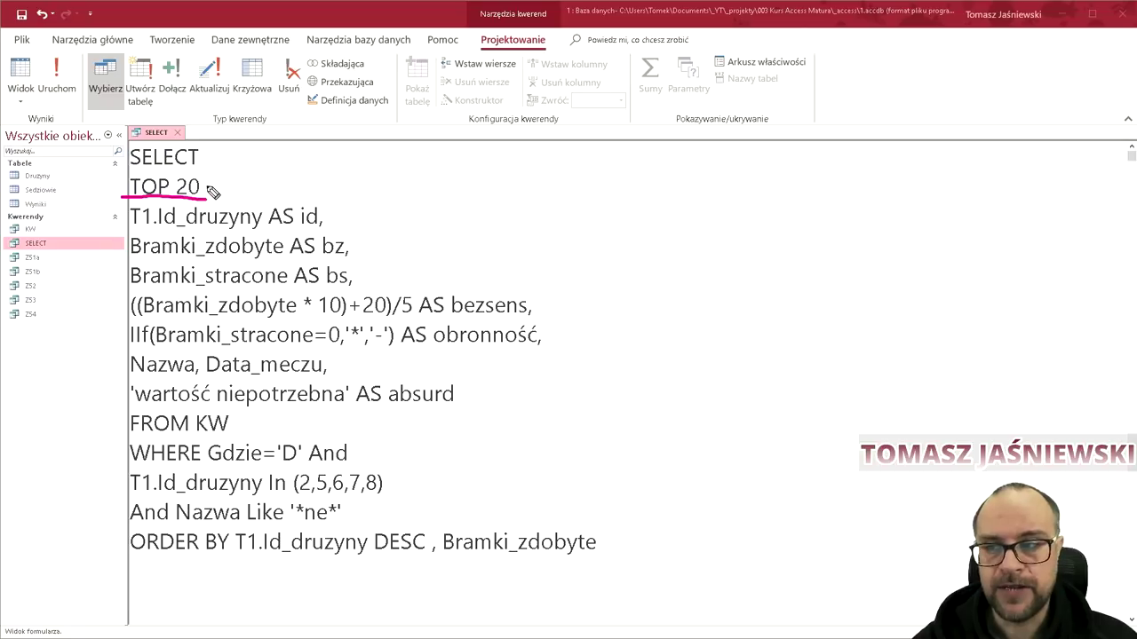
Step: Underline the T1.Id_druzyny AS id line, circle AS, then run the SELECT query
left_click_drag(122, 230, 344, 229)
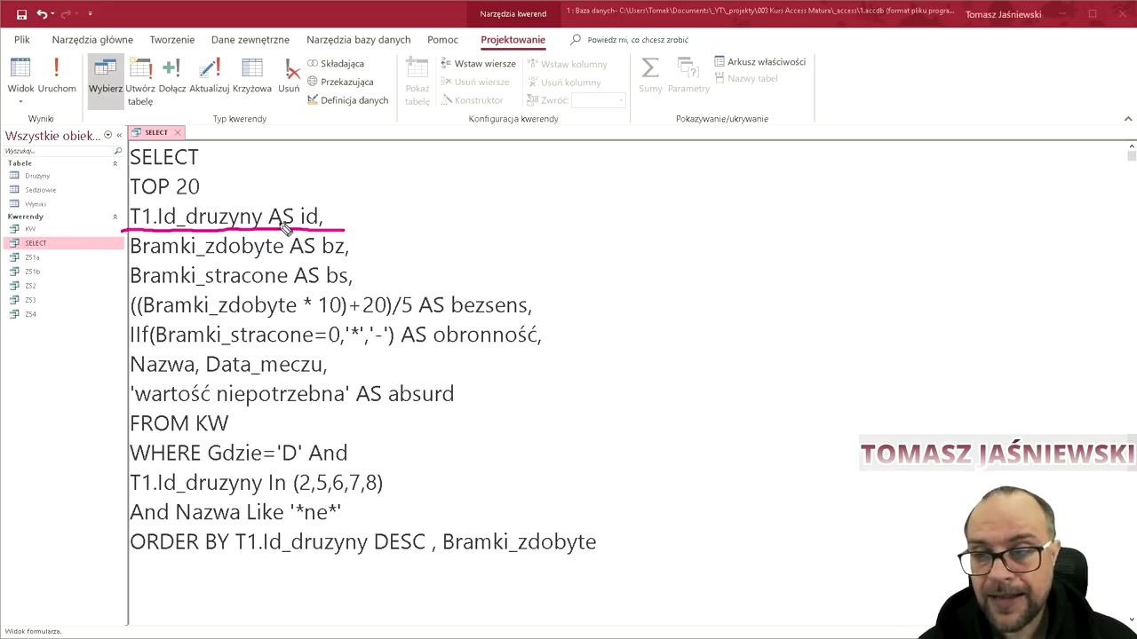
mouse_move(277, 199)
left_mouse_down()
mouse_move(268, 225)
mouse_move(271, 201)
left_mouse_up()
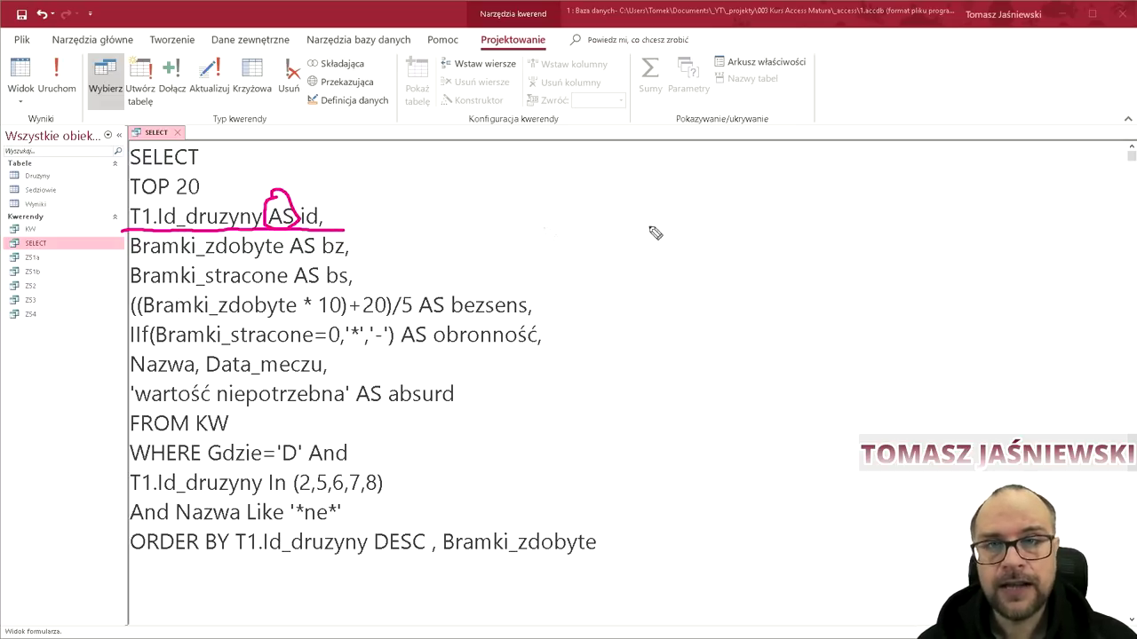
left_click(57, 78)
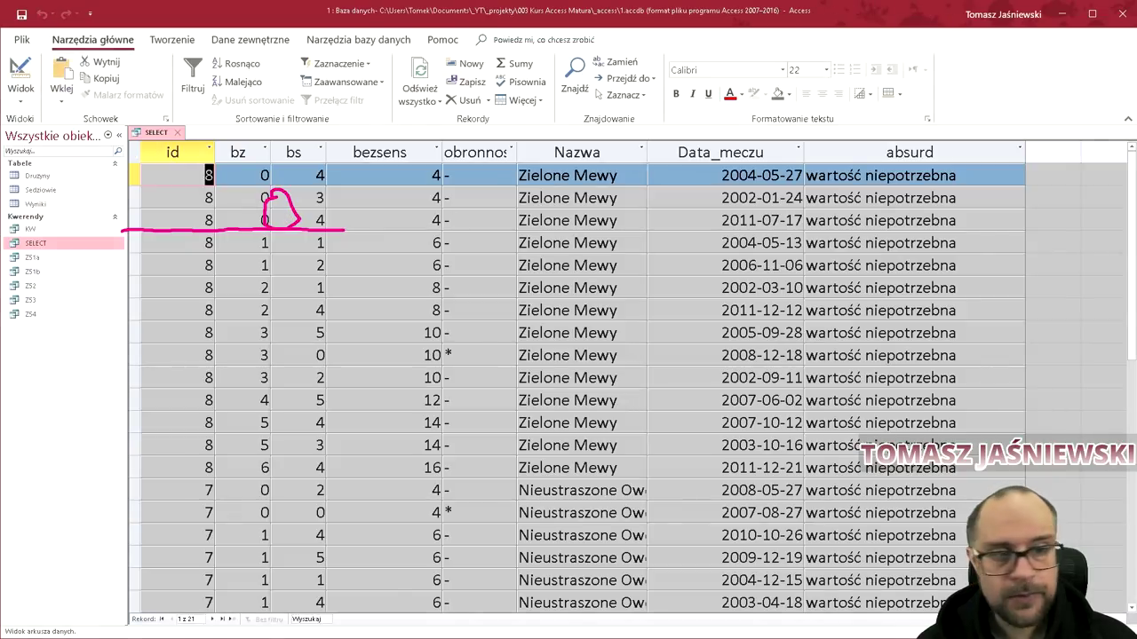
Step: Clear annotations, open the KW query's datasheet, autofit T1.Id_druzyny, and go back to SELECT
key("Escape")
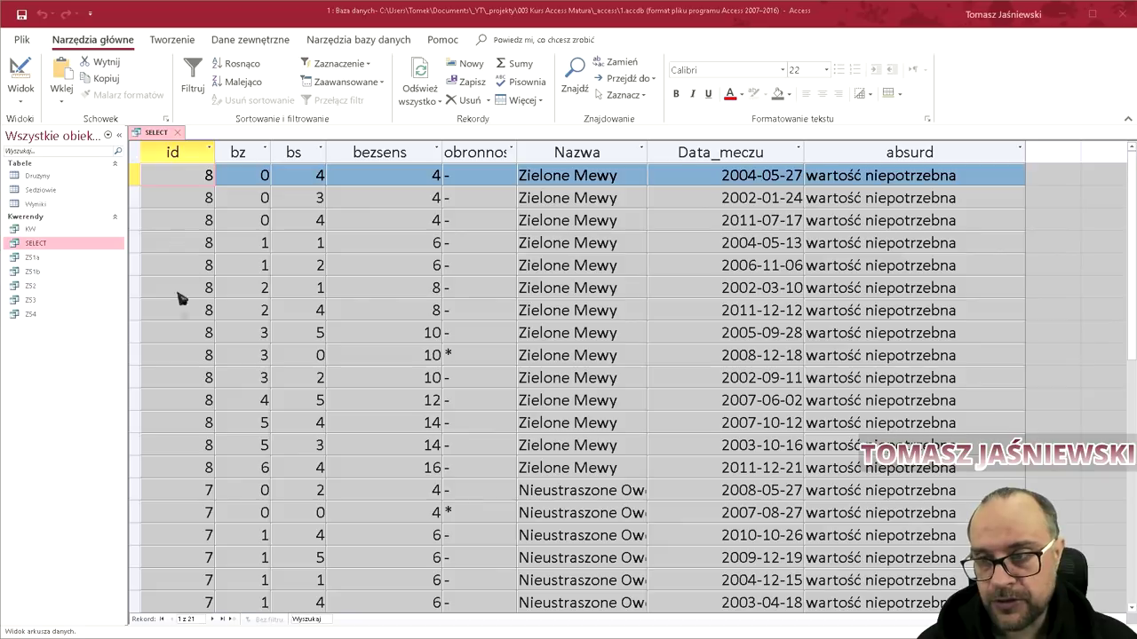
scroll(183, 323, "down", 2)
scroll(183, 322, "up", 2)
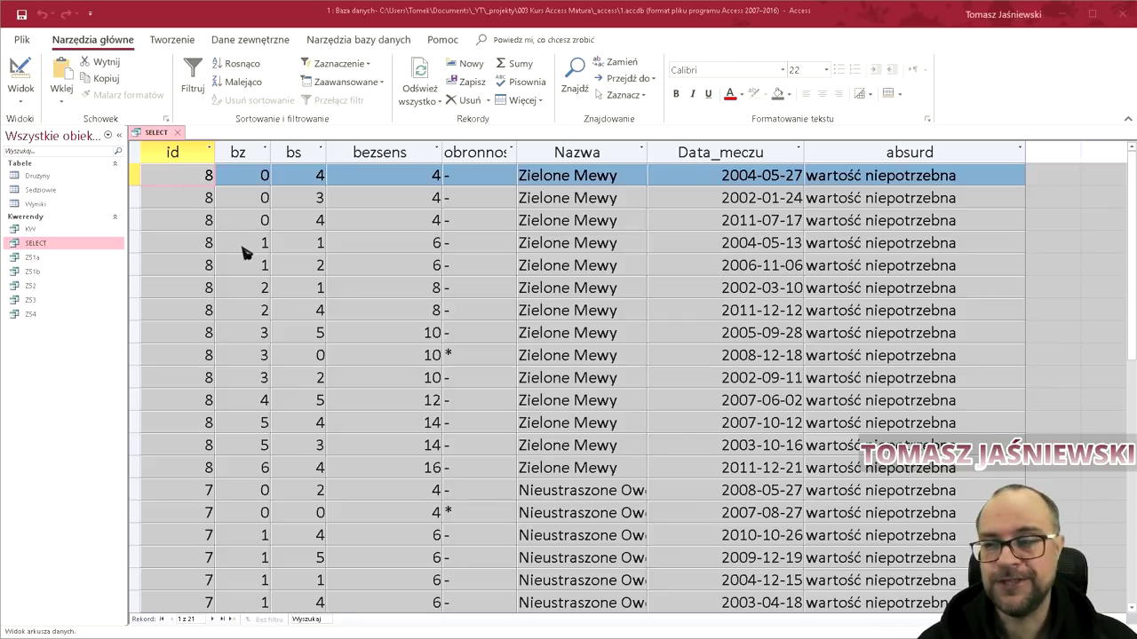
double_click(40, 230)
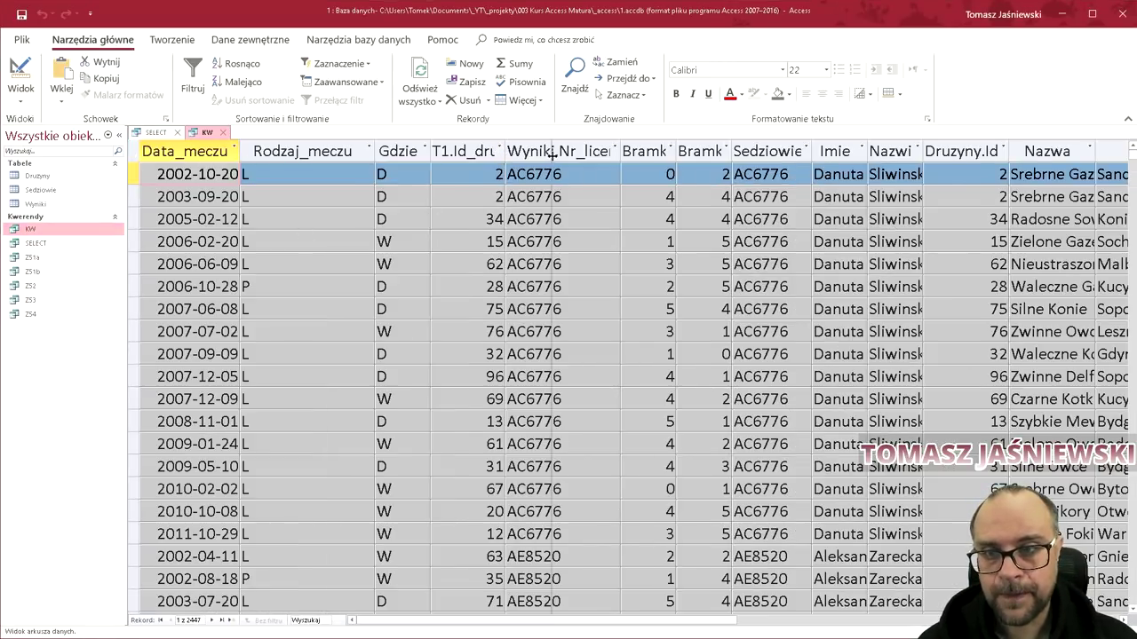
double_click(504, 157)
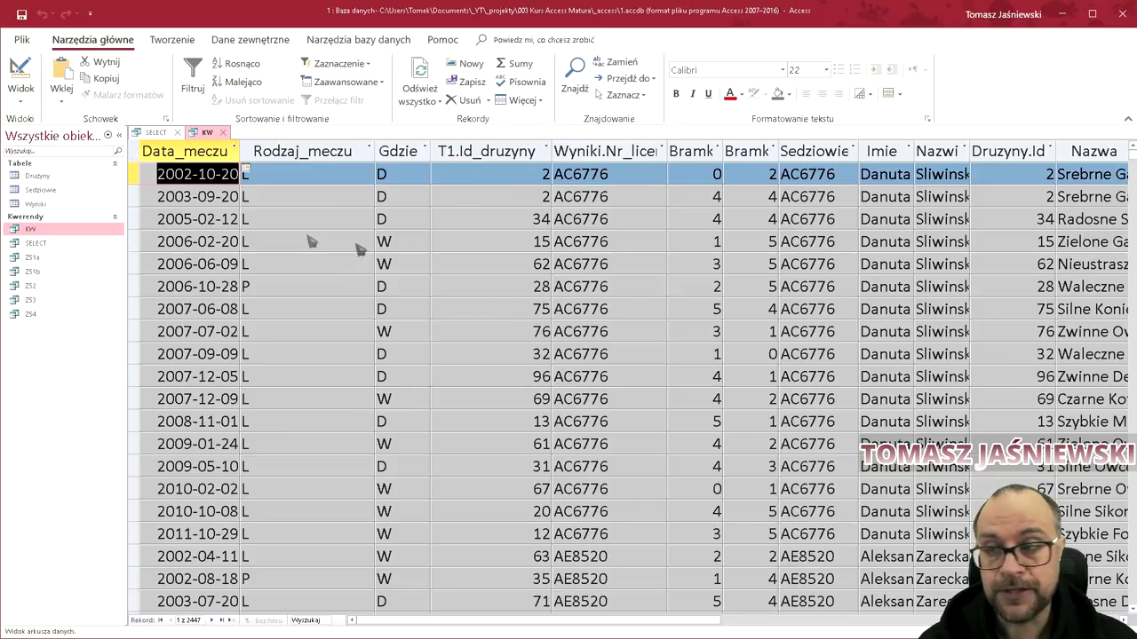
double_click(36, 242)
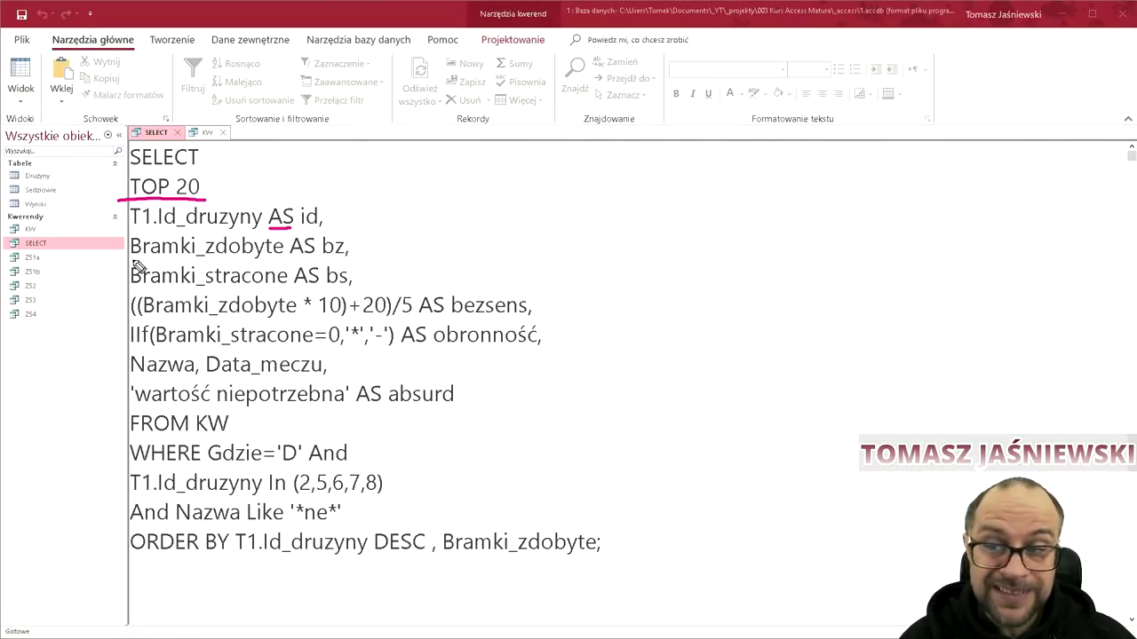
left_click_drag(290, 255, 315, 256)
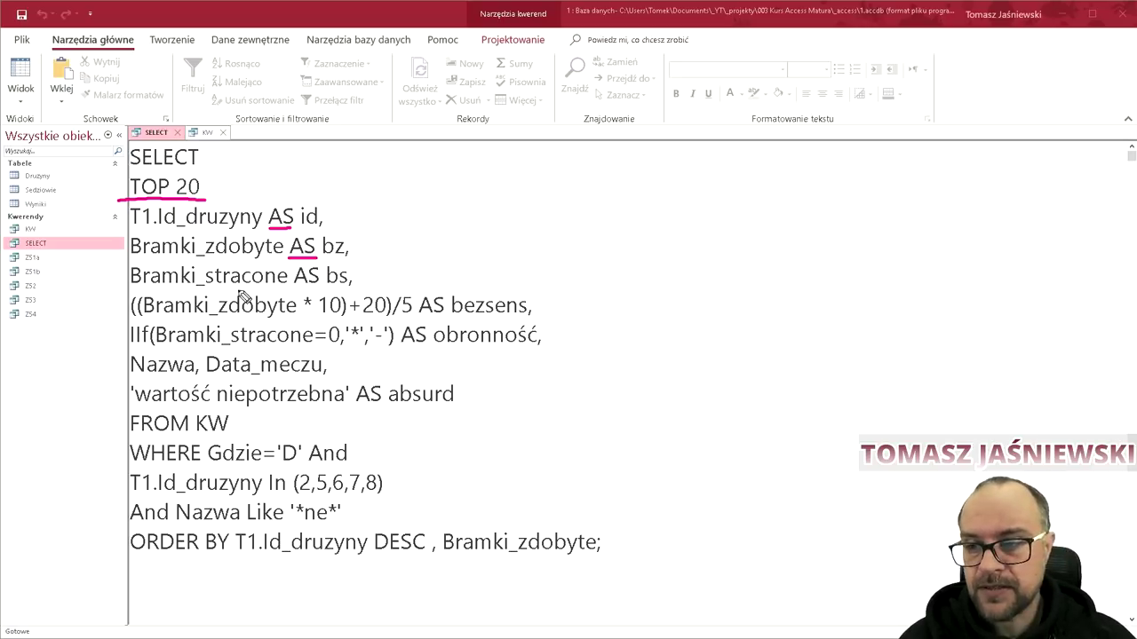
left_click_drag(293, 288, 322, 287)
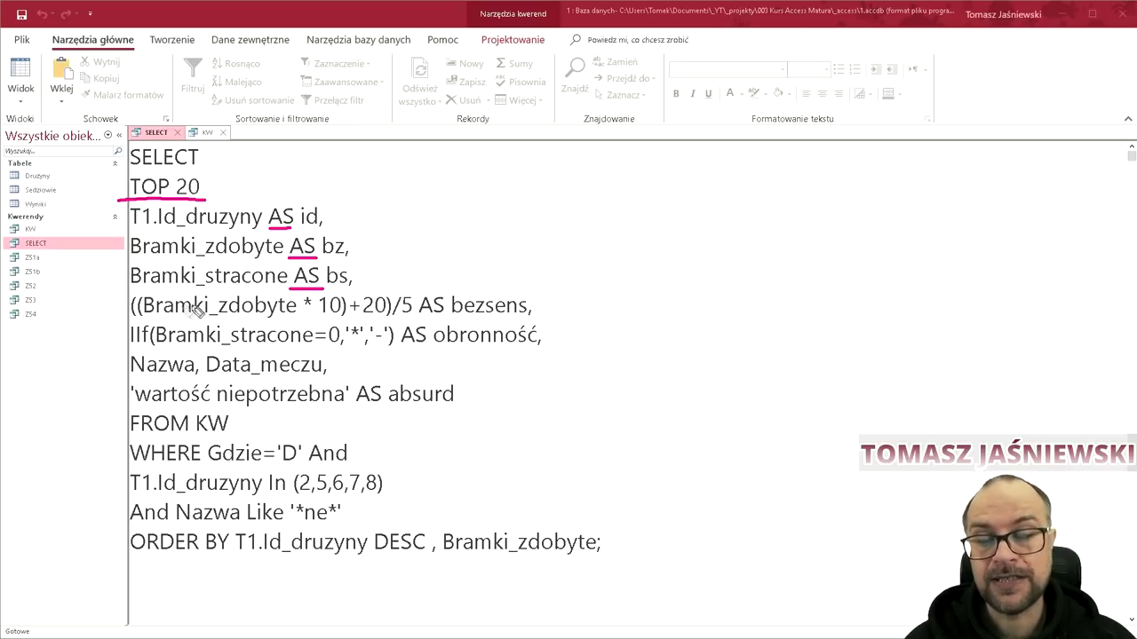
left_click_drag(145, 327, 297, 325)
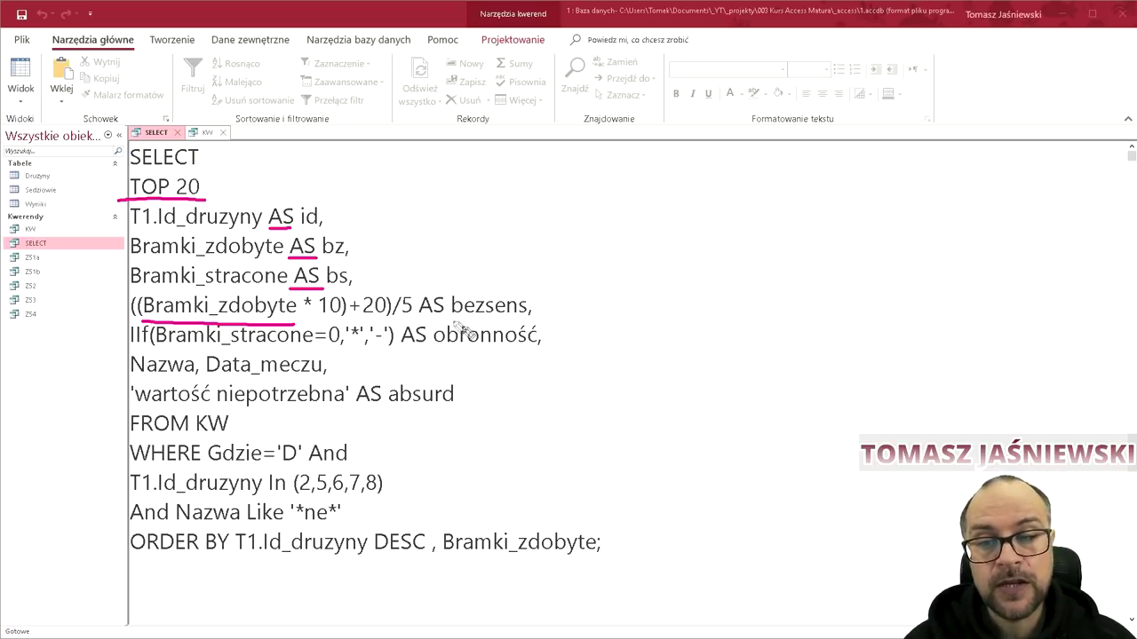
left_click_drag(419, 317, 450, 316)
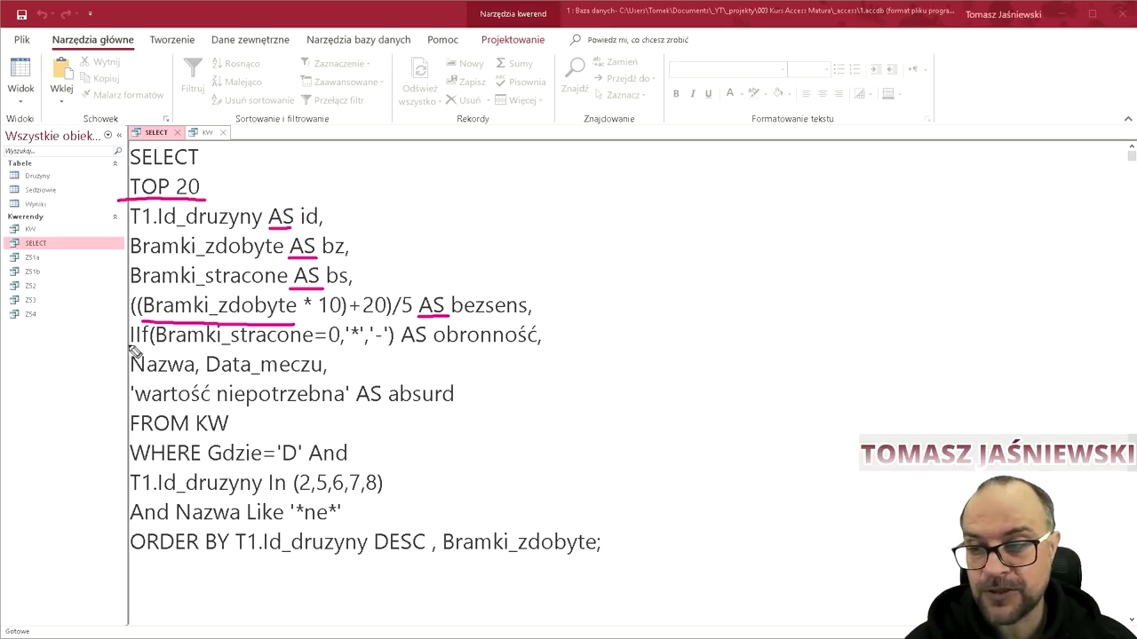
left_click_drag(119, 347, 155, 345)
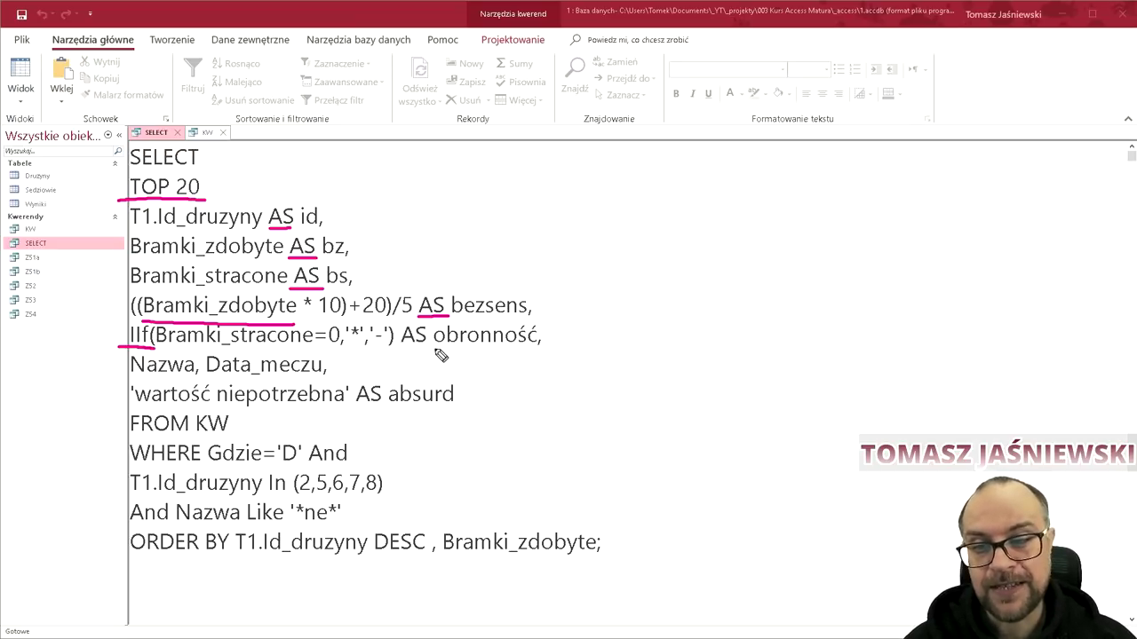
left_click_drag(394, 348, 429, 348)
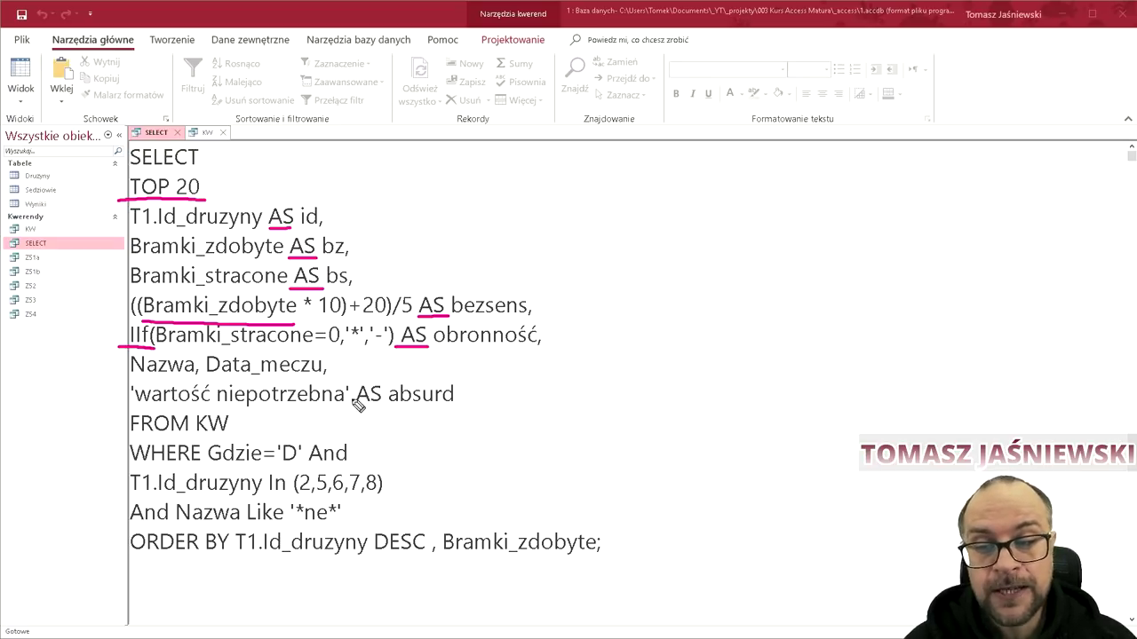
left_click_drag(381, 408, 457, 411)
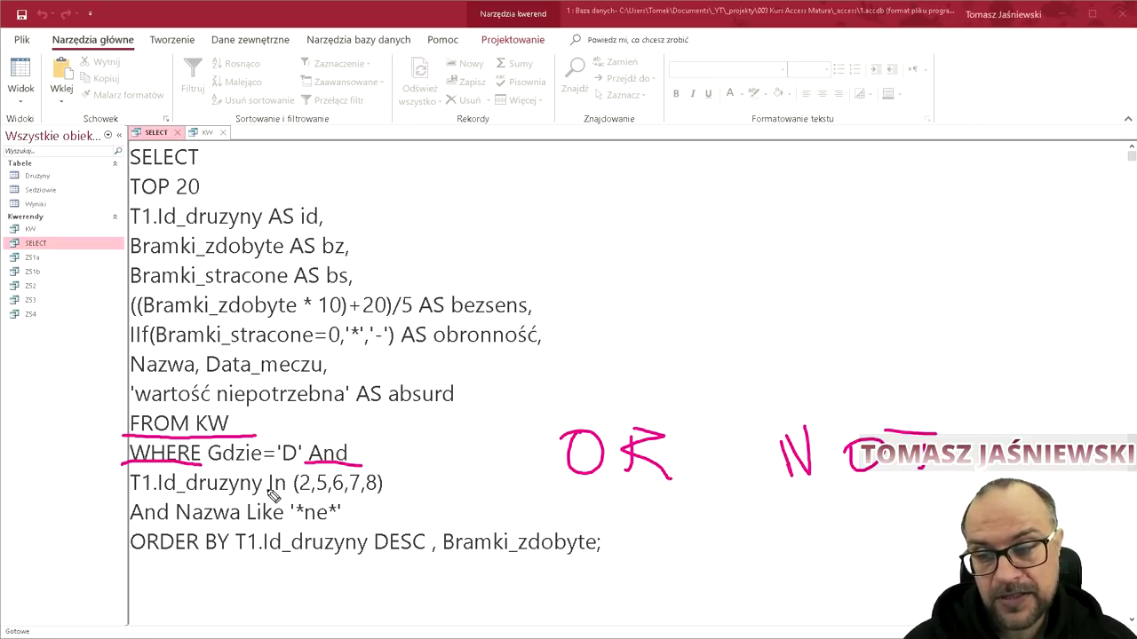
left_click_drag(266, 494, 286, 494)
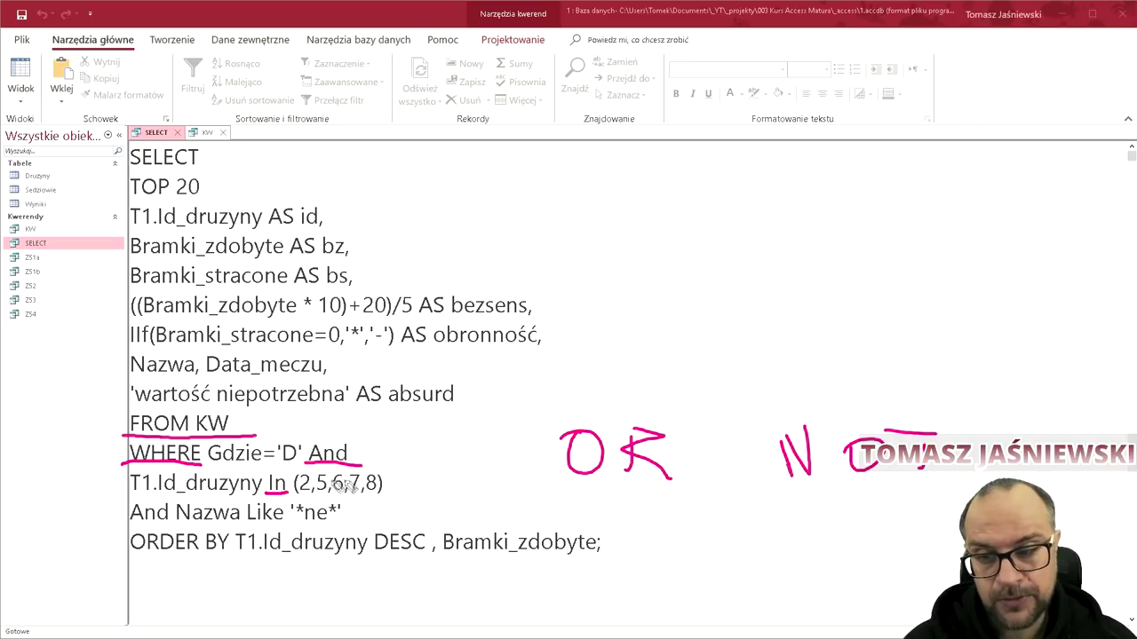
mouse_move(380, 473)
left_mouse_down()
mouse_move(688, 275)
mouse_move(700, 291)
left_mouse_up()
mouse_move(791, 233)
left_mouse_down()
mouse_move(764, 271)
mouse_move(723, 280)
left_mouse_up()
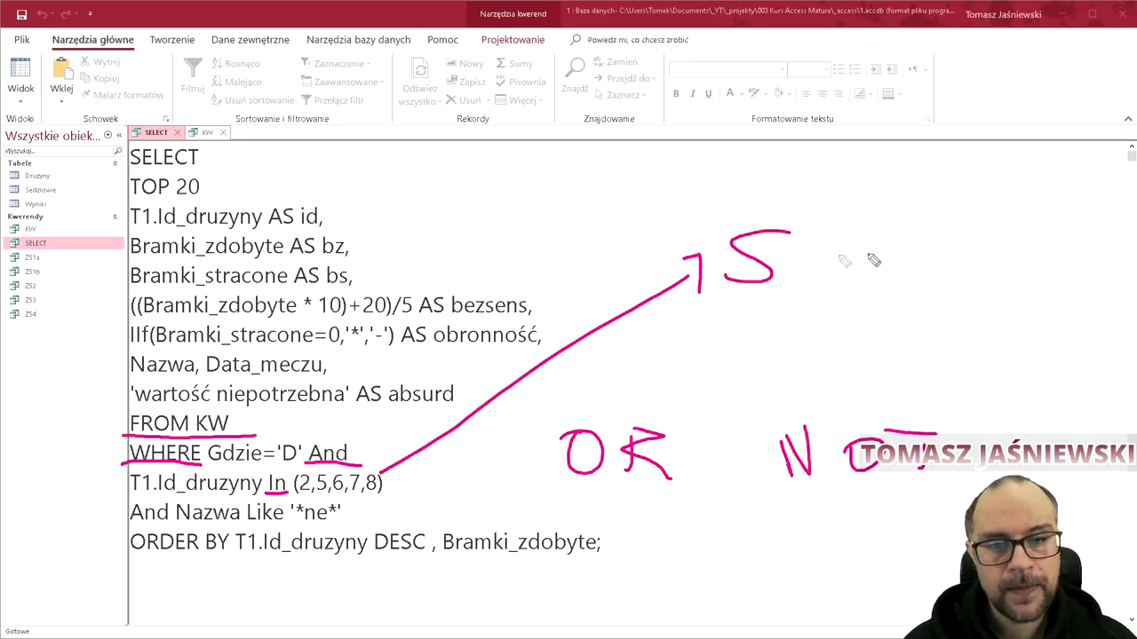
mouse_move(897, 258)
left_mouse_down()
mouse_move(900, 293)
mouse_move(899, 277)
mouse_move(949, 275)
left_mouse_up()
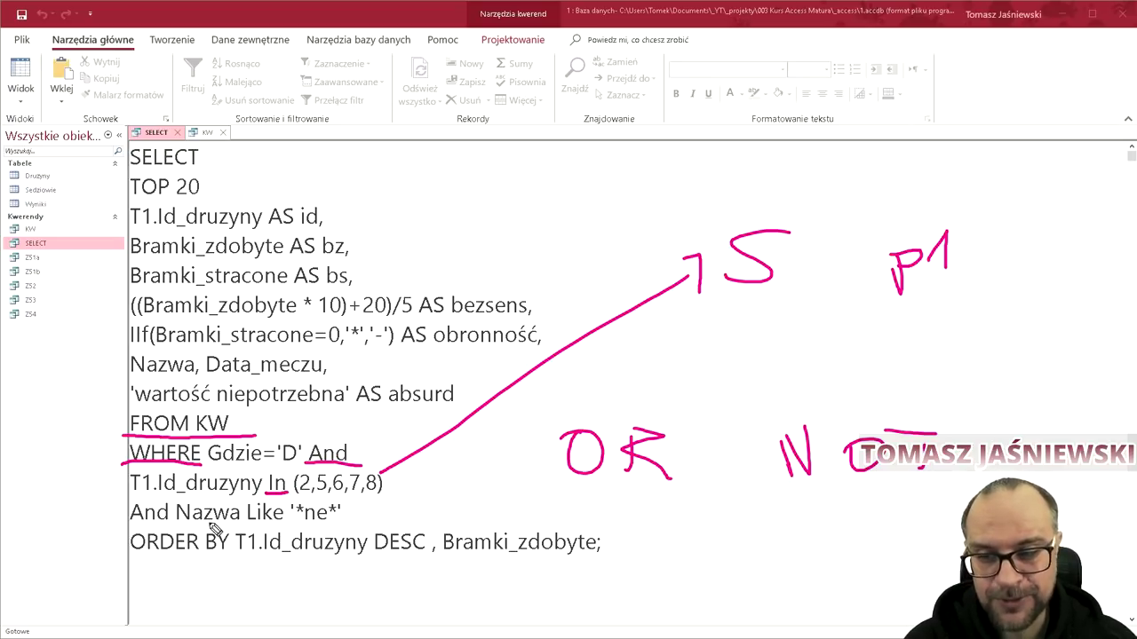
left_click_drag(242, 524, 285, 522)
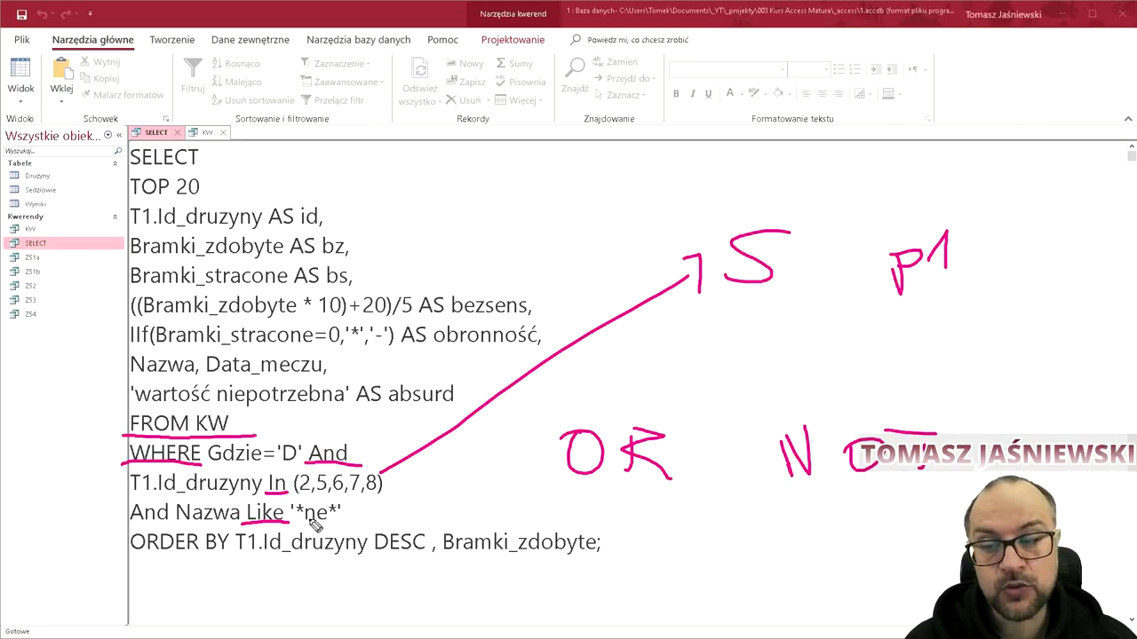
left_click_drag(301, 524, 318, 525)
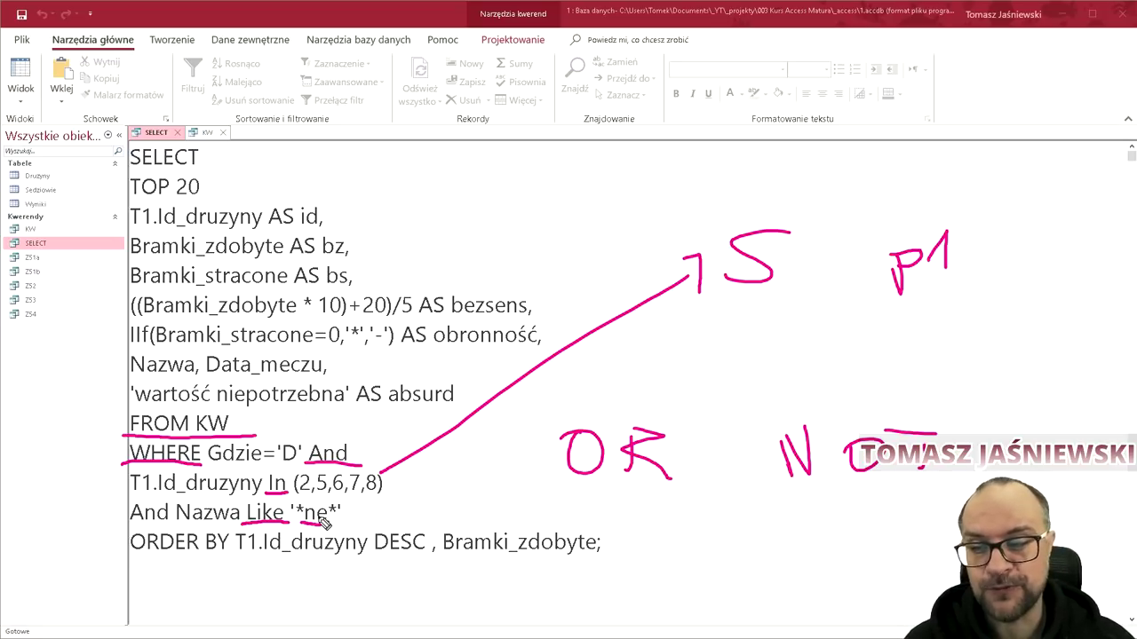
left_click_drag(98, 559, 222, 558)
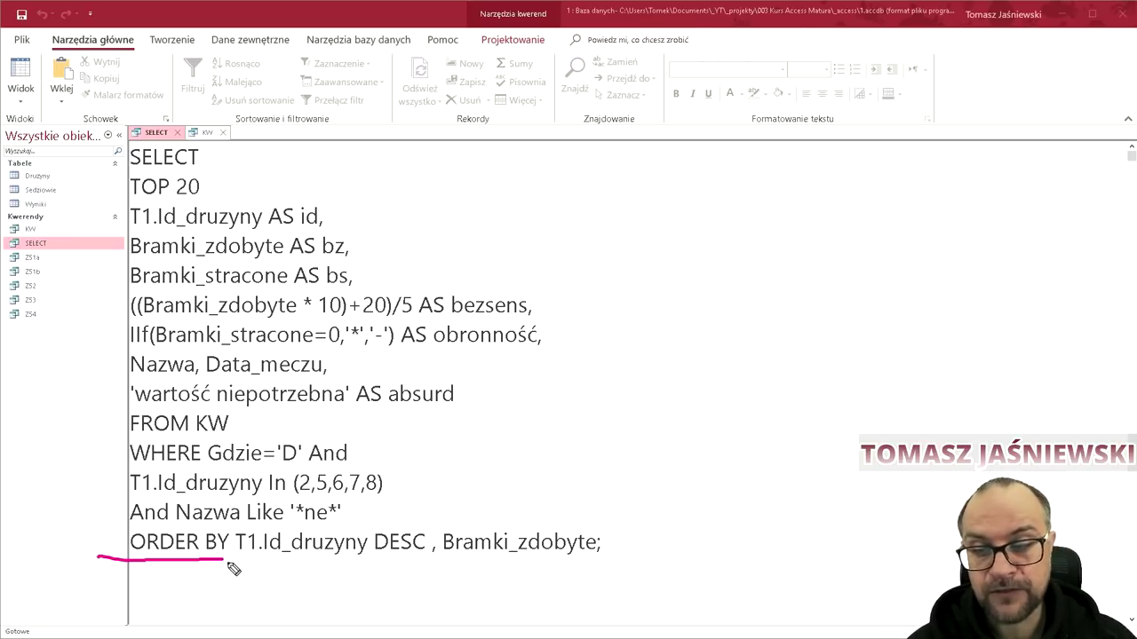
mouse_move(238, 531)
left_mouse_down()
mouse_move(286, 565)
mouse_move(238, 536)
left_mouse_up()
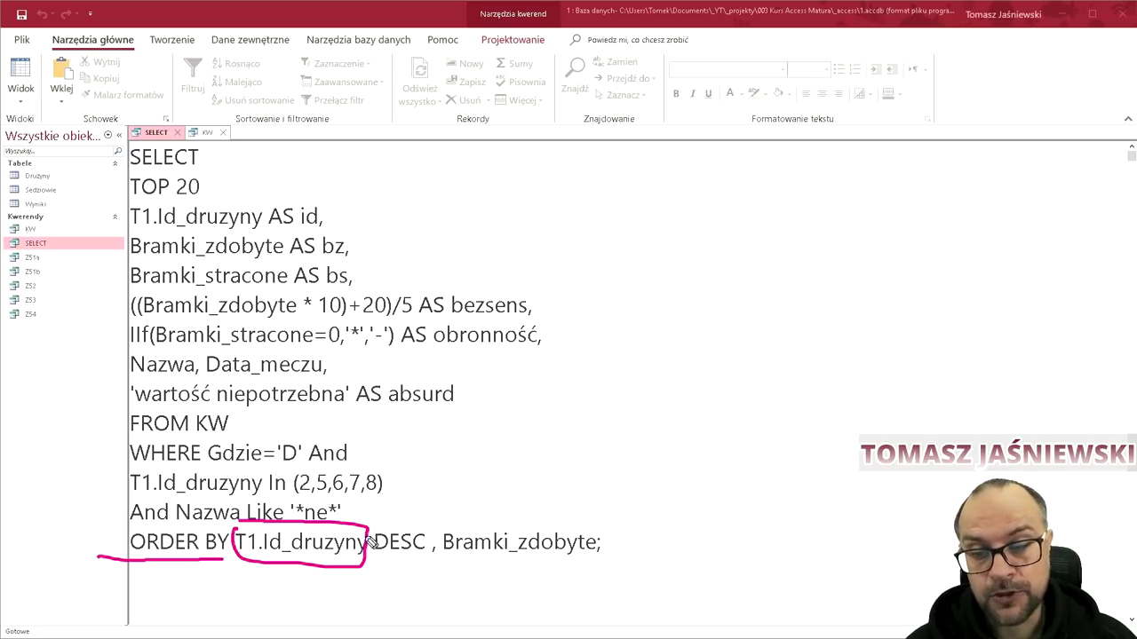
left_click_drag(594, 427, 656, 414)
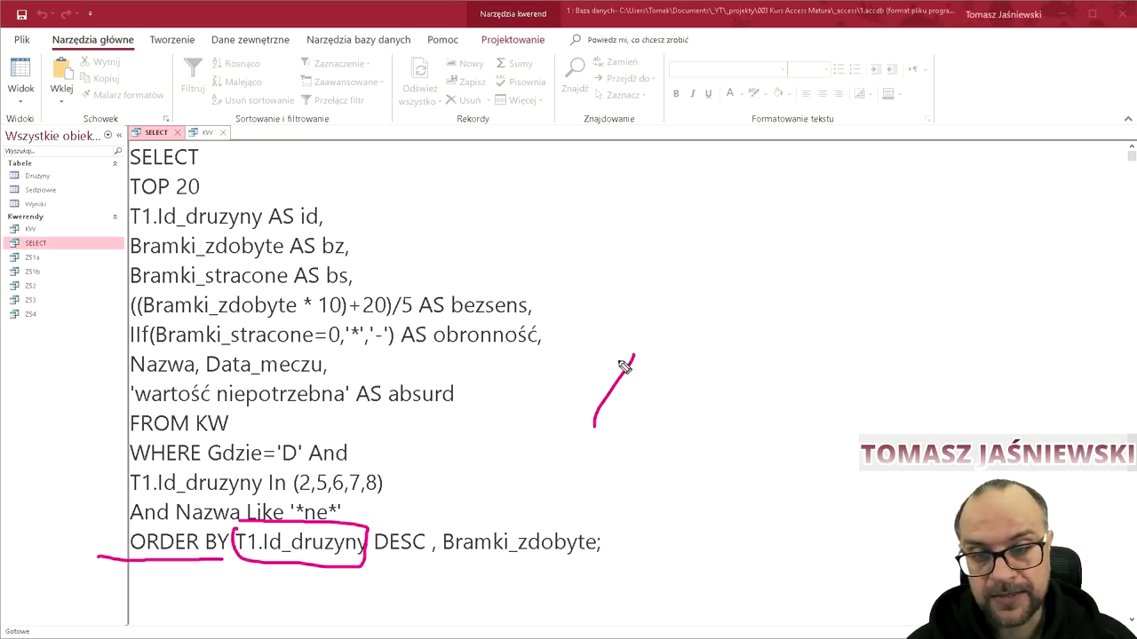
mouse_move(613, 384)
left_mouse_down()
mouse_move(650, 381)
mouse_move(677, 414)
mouse_move(743, 418)
left_mouse_up()
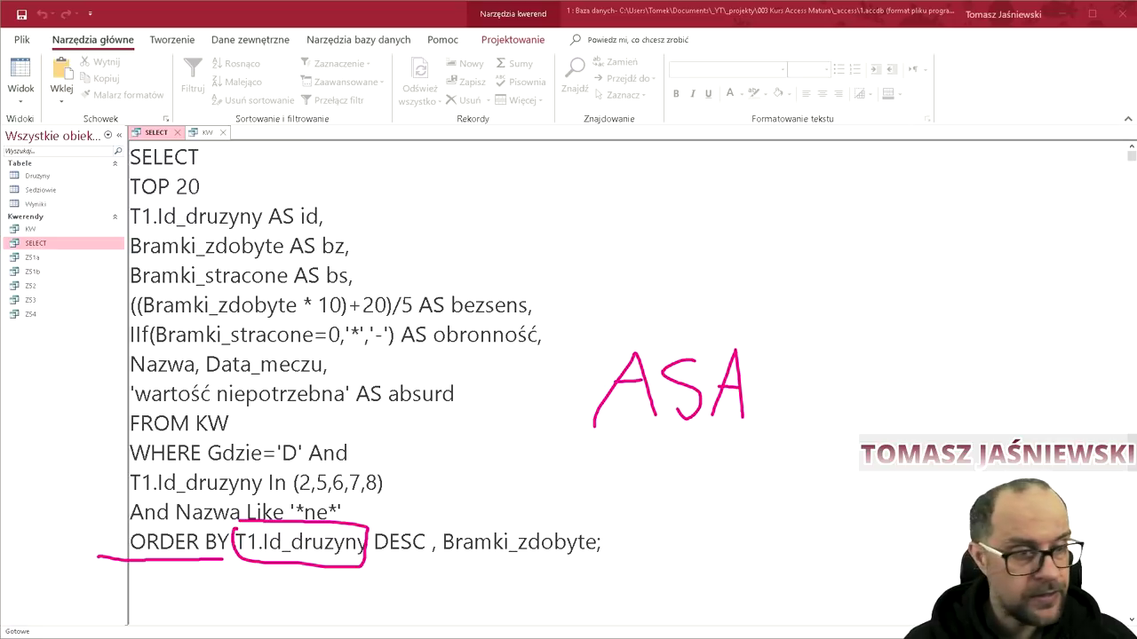
key("ctrl+z")
key("ctrl+z")
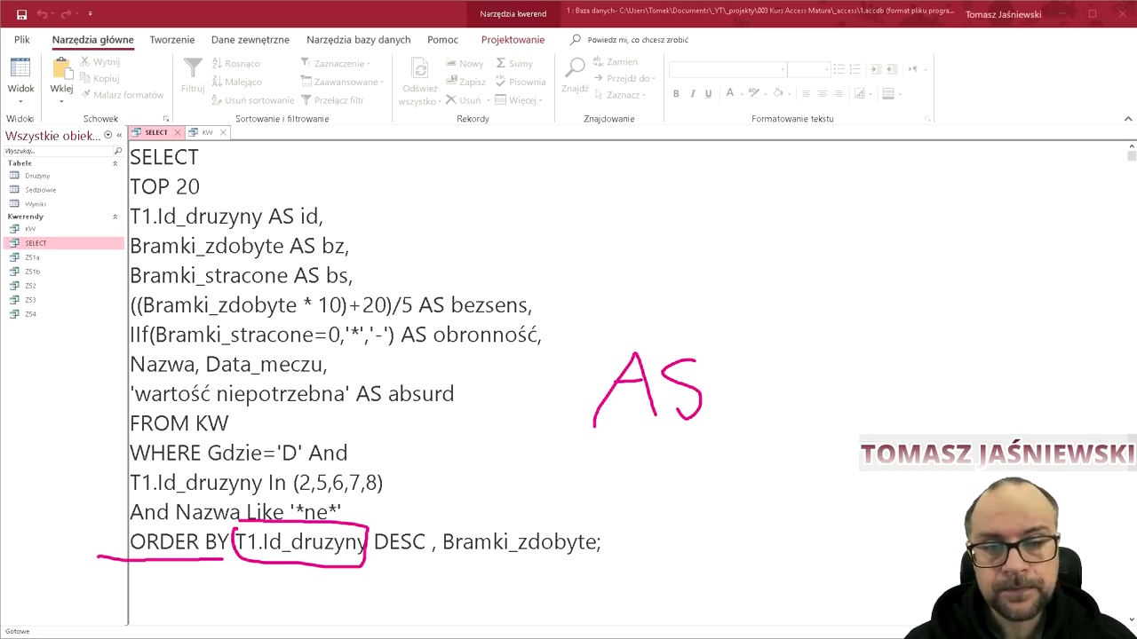
left_click_drag(755, 362, 787, 421)
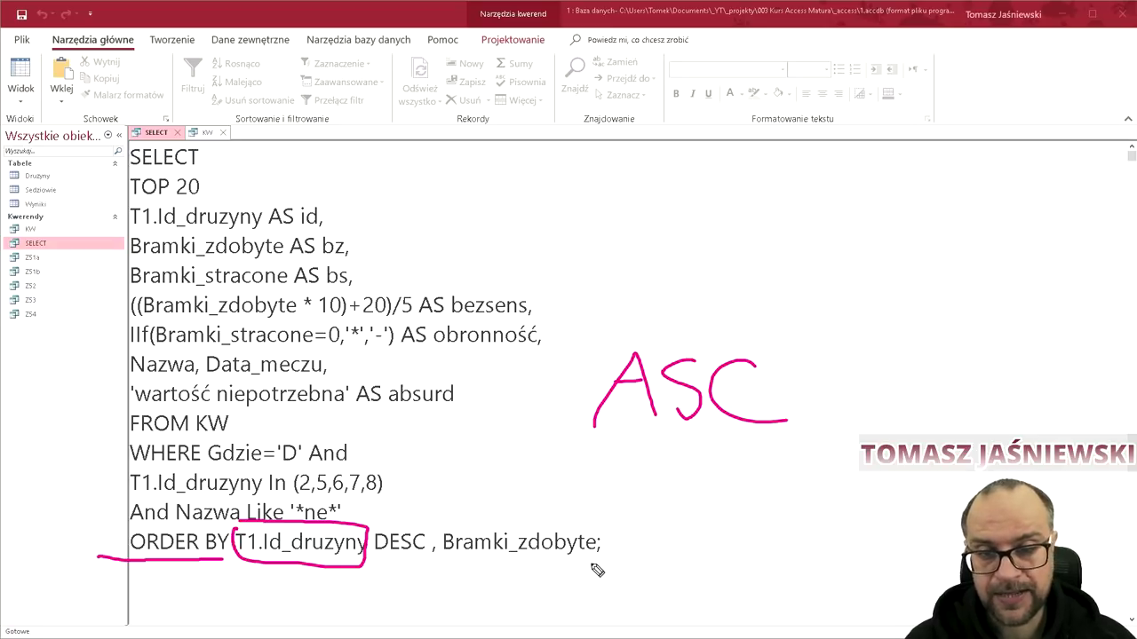
left_click_drag(552, 453, 851, 461)
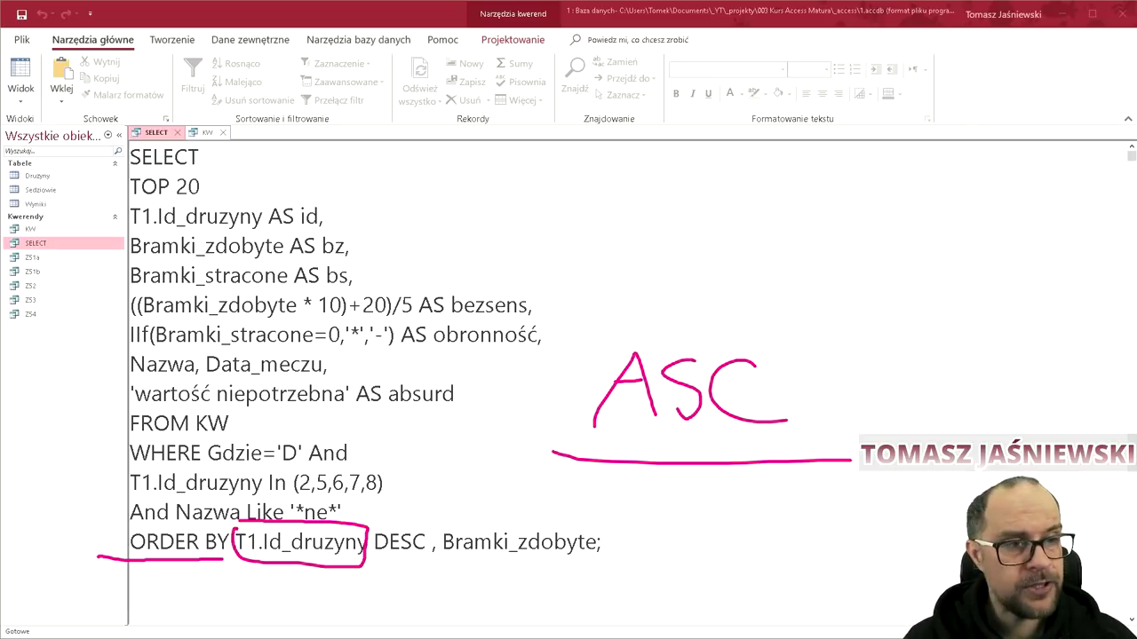
Step: Open the SELECT query's datasheet and scroll through the id 8 and id 7 records
double_click(39, 245)
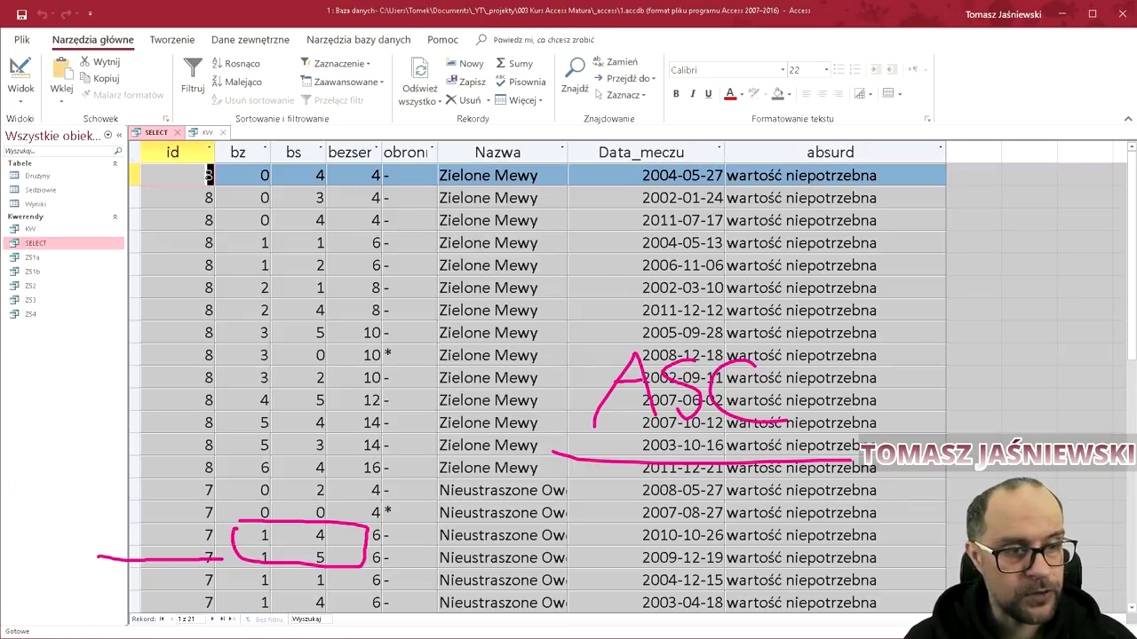
key("Escape")
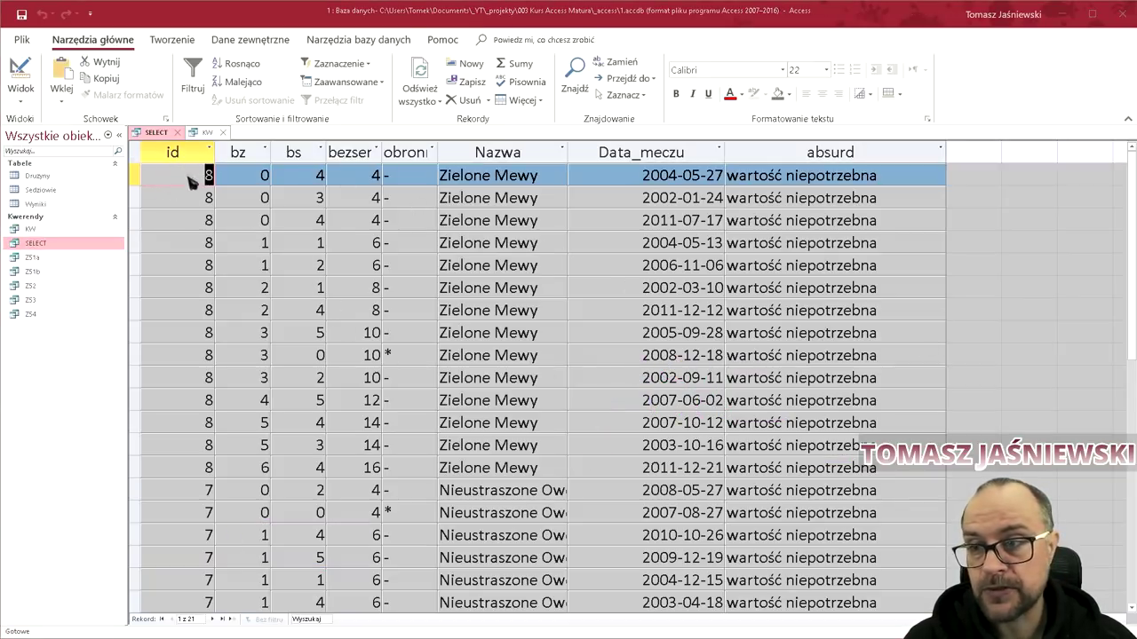
left_click(206, 168)
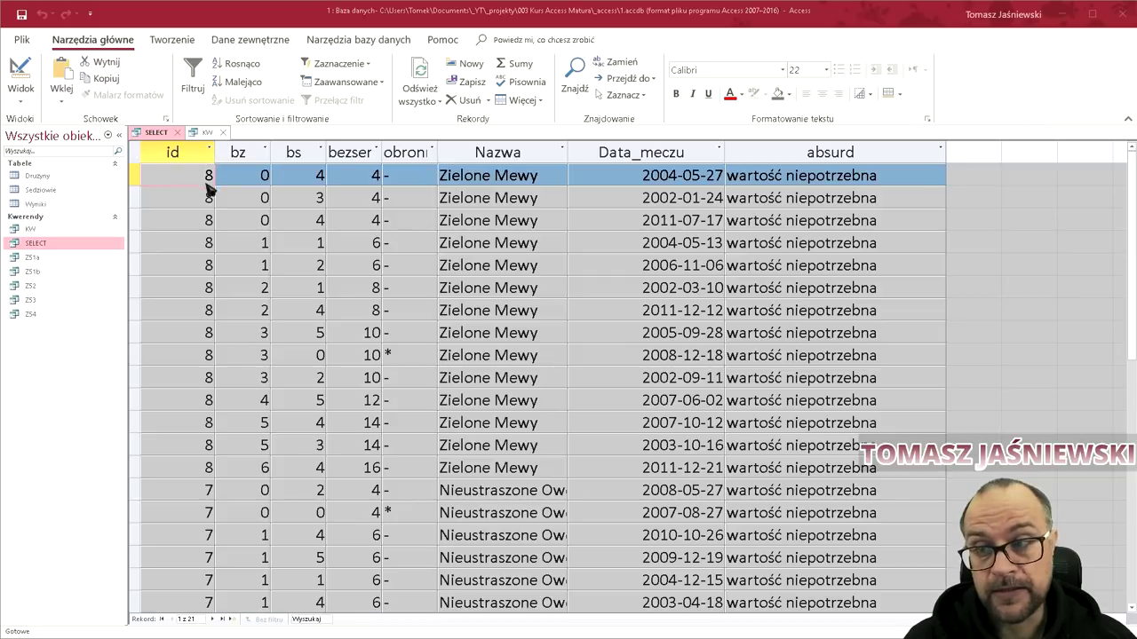
scroll(209, 340, "down", 3)
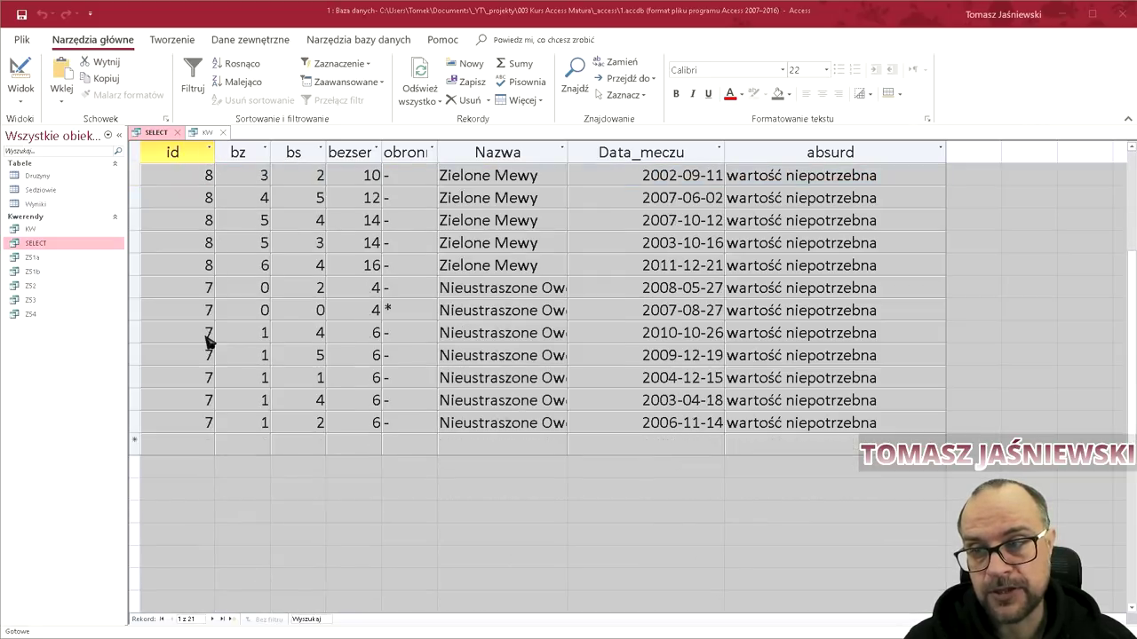
scroll(178, 428, "up", 3)
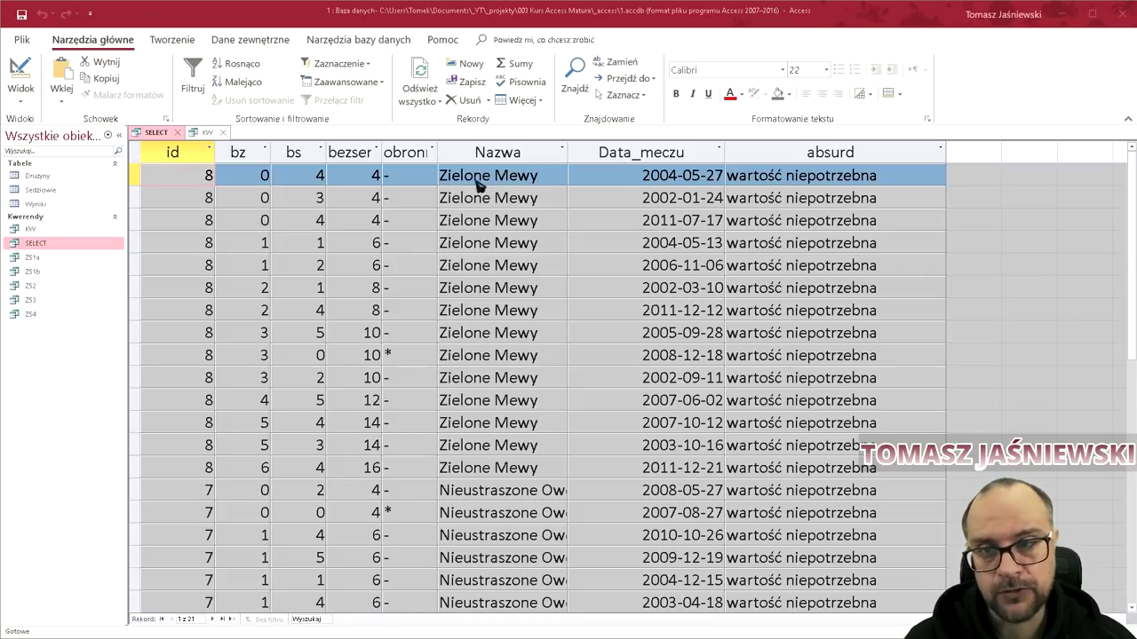
scroll(520, 380, "down", 3)
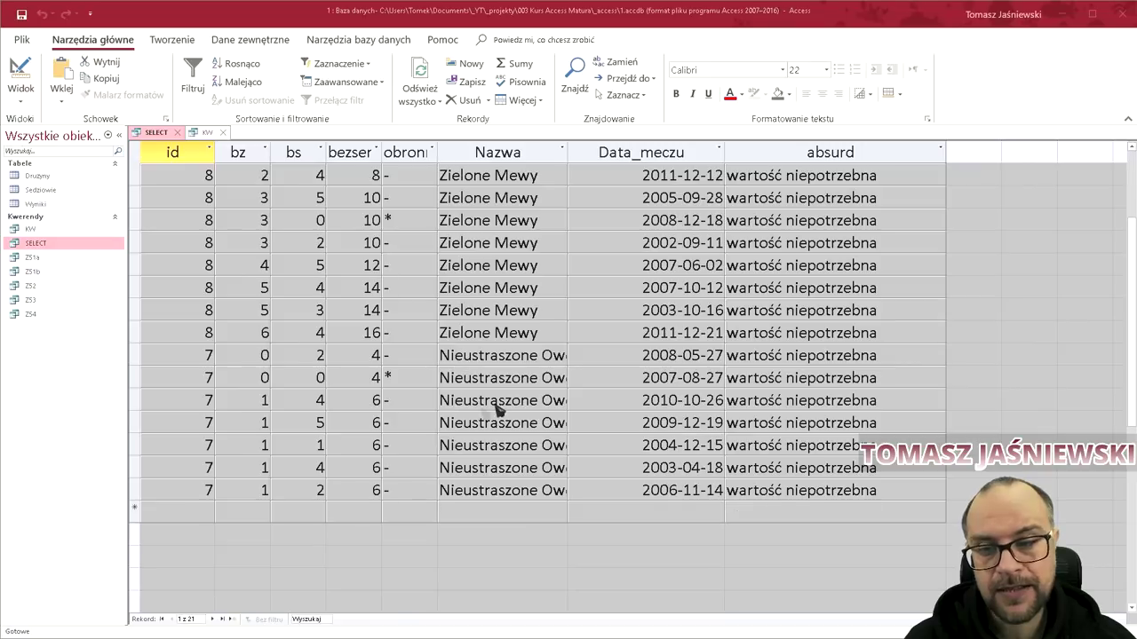
left_click(561, 149)
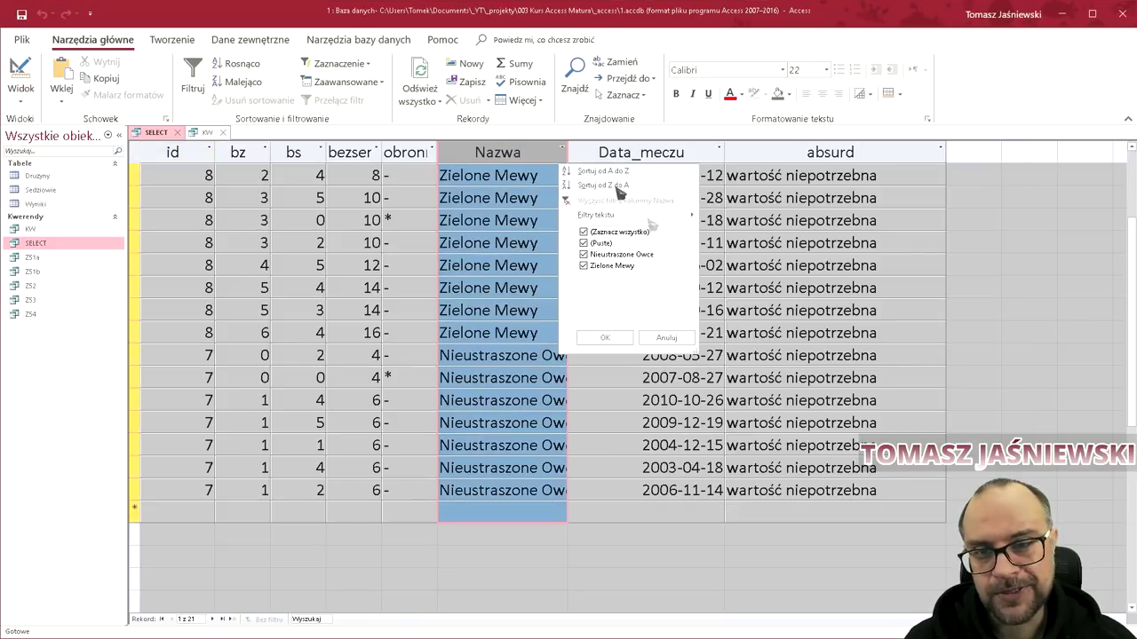
left_click(686, 341)
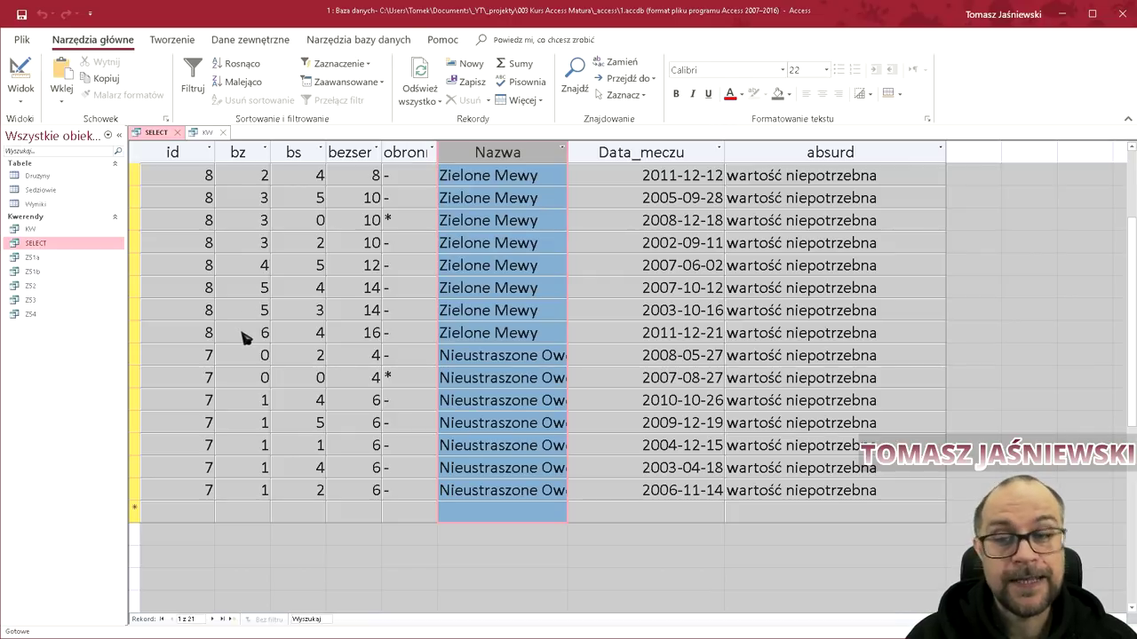
right_click(155, 139)
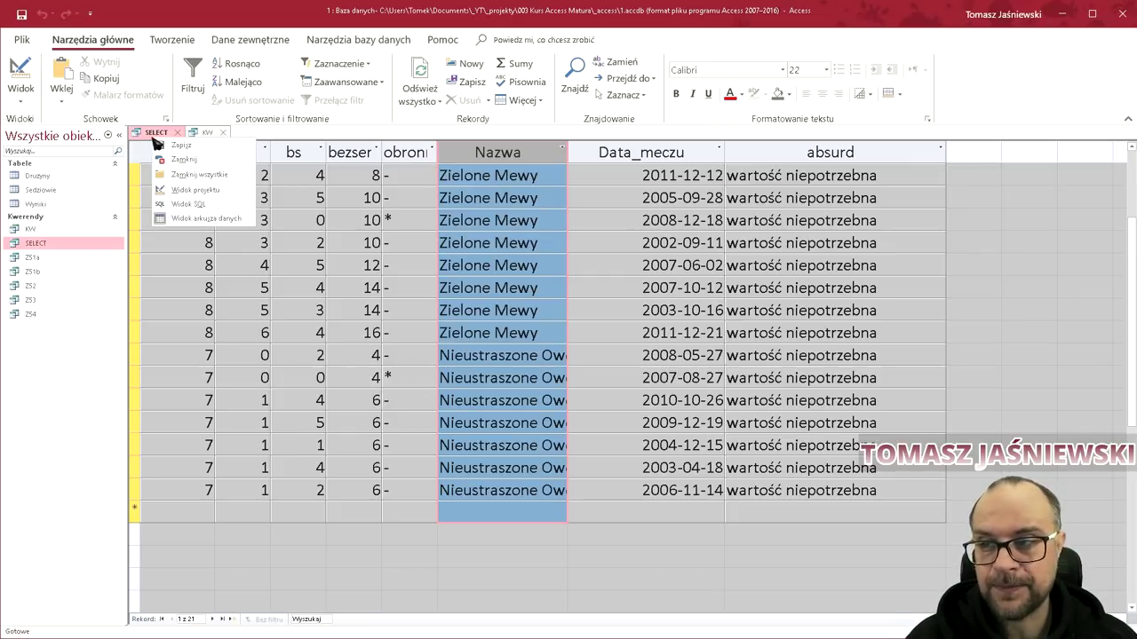
left_click(188, 203)
left_click(234, 545)
left_click(444, 545)
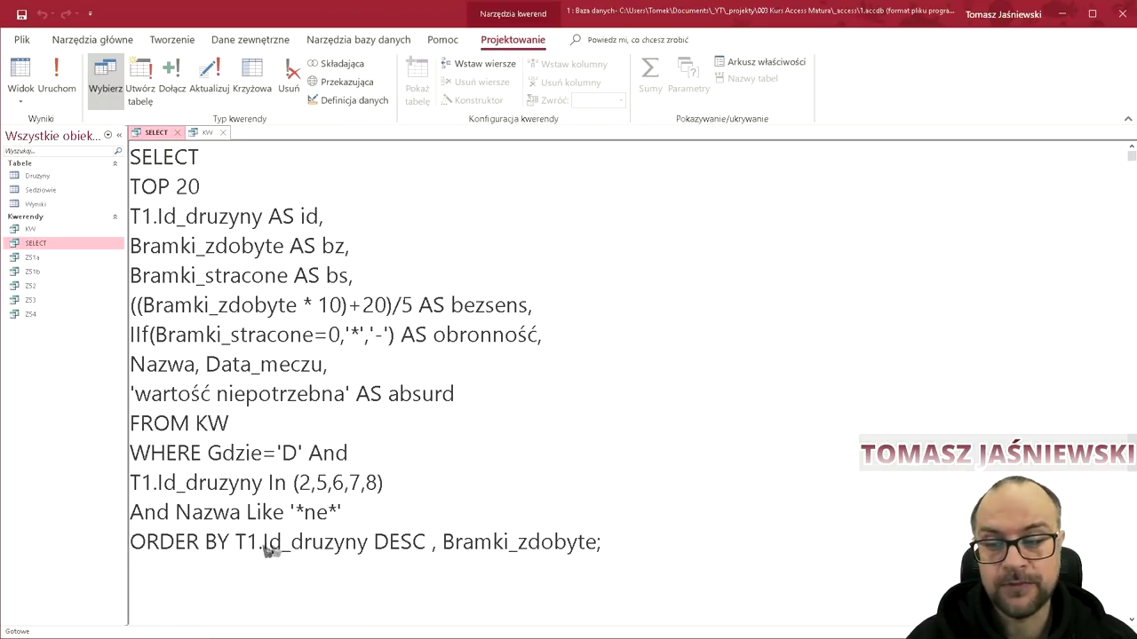
left_click_drag(234, 544, 429, 544)
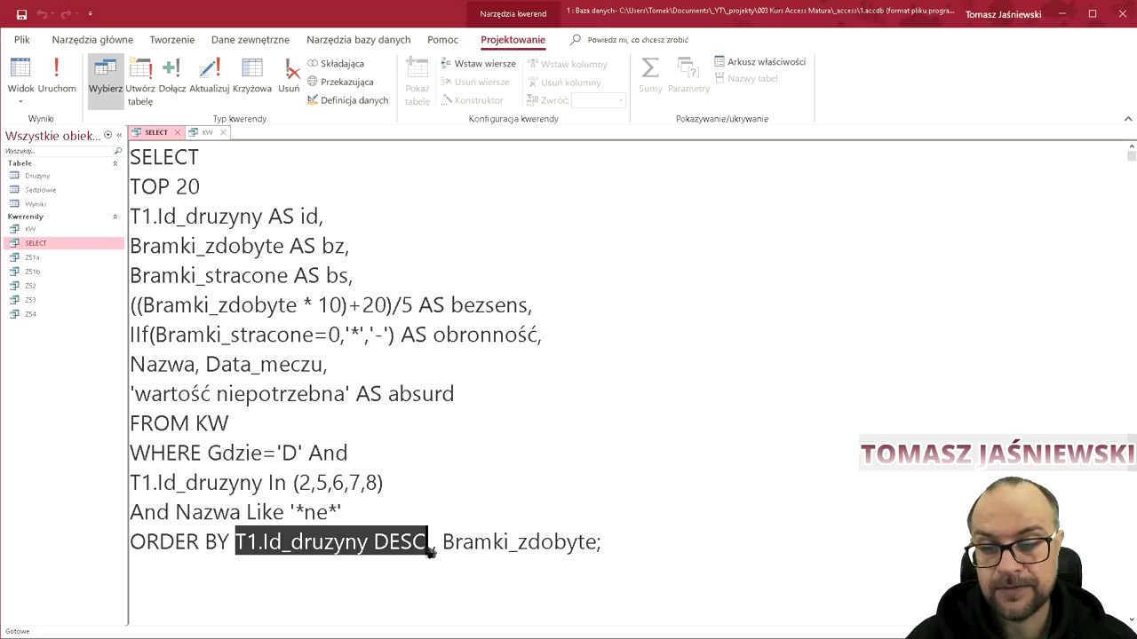
left_click_drag(442, 544, 627, 551)
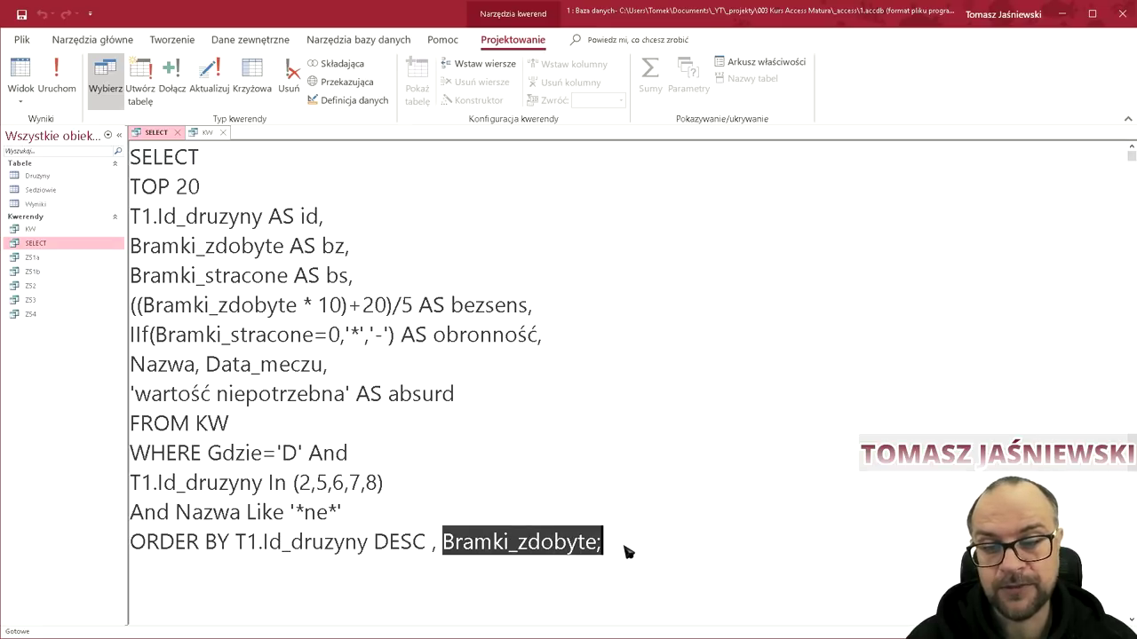
key("F5")
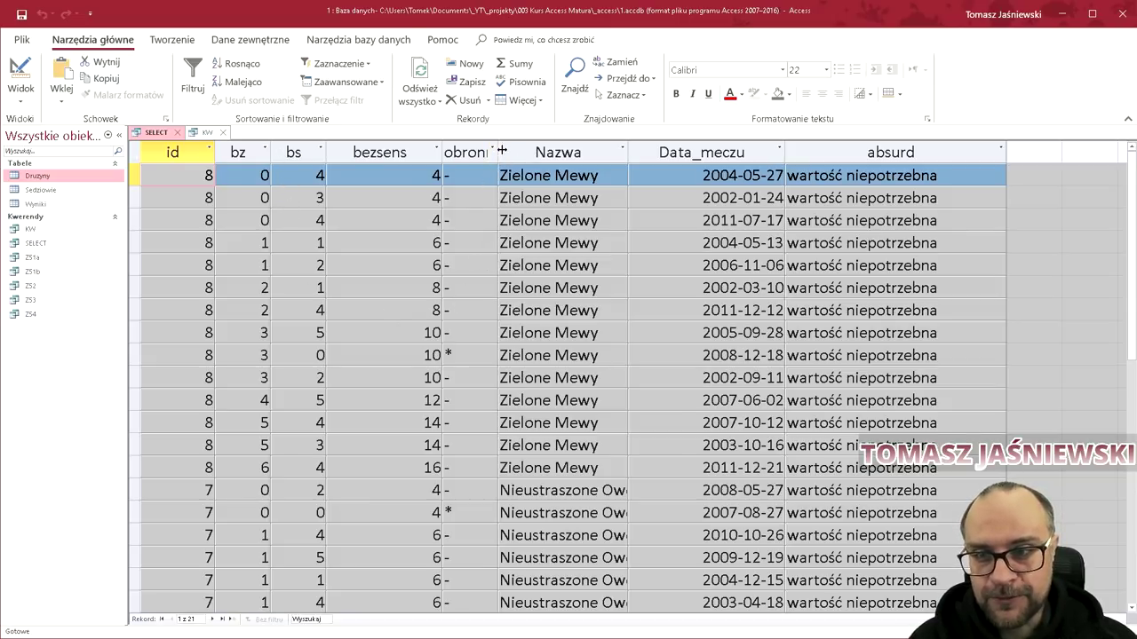
Step: Widen the obronność column in the SELECT query's datasheet
left_click_drag(498, 152, 516, 152)
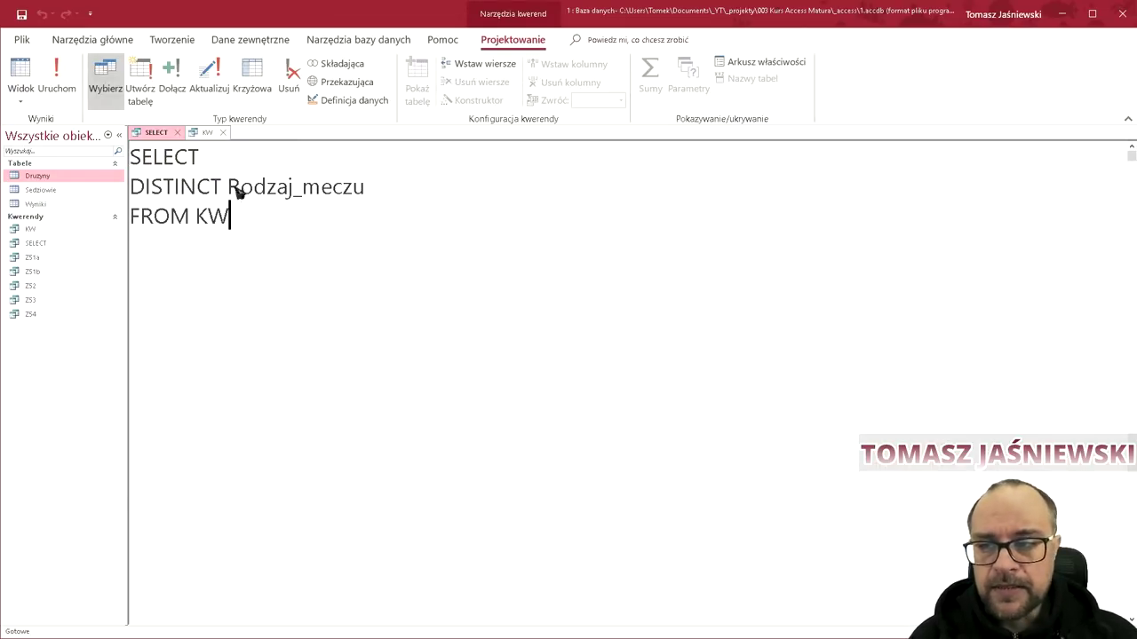
Step: Highlight DISTINCT Rodzaj_meczu, compare with KW's records, and run it to get L, P and T
left_click_drag(364, 188, 229, 192)
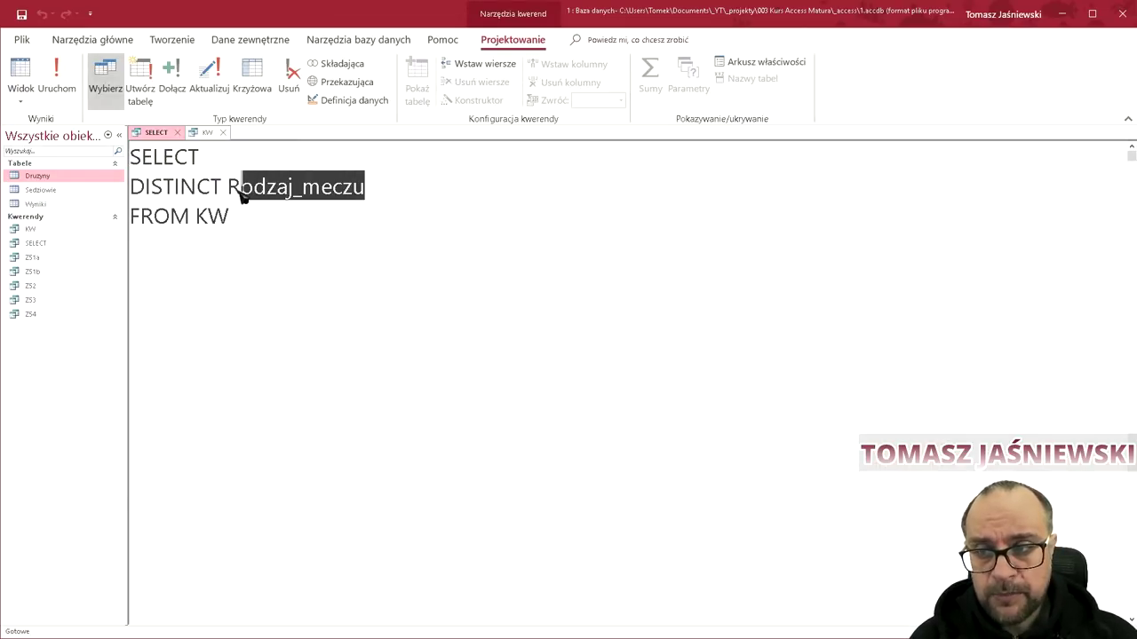
left_click(230, 224)
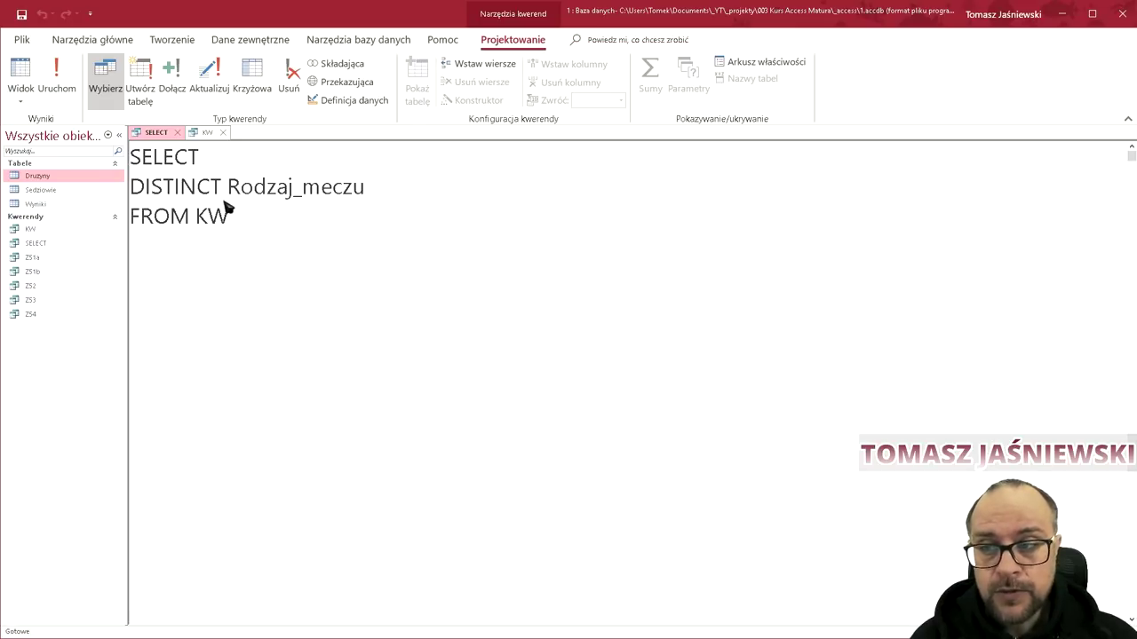
left_click_drag(222, 189, 133, 190)
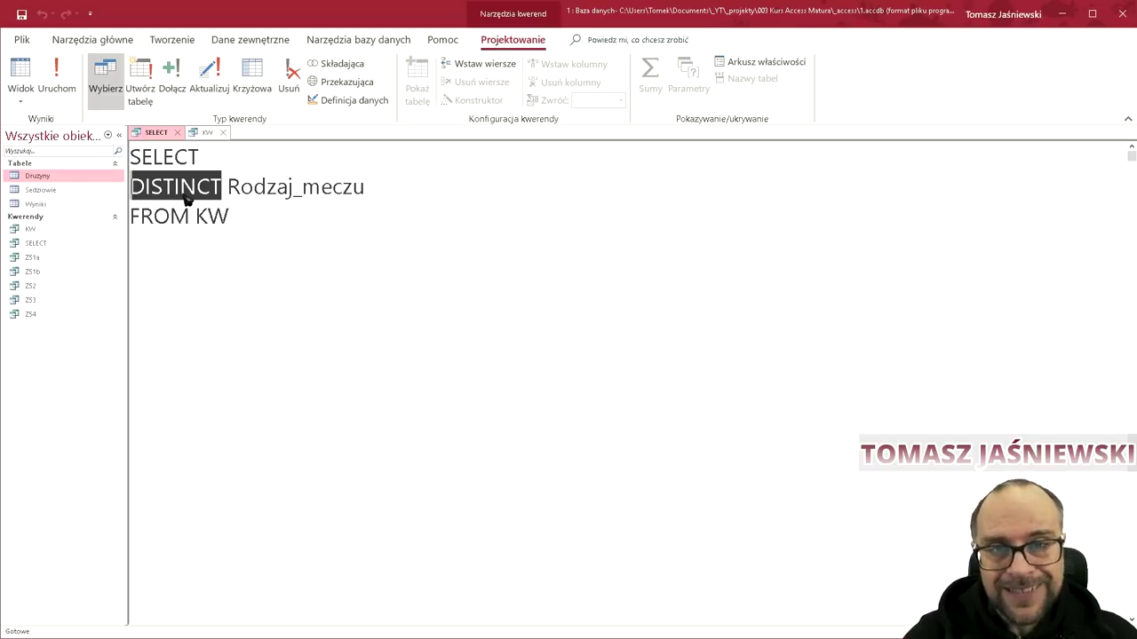
left_click(201, 133)
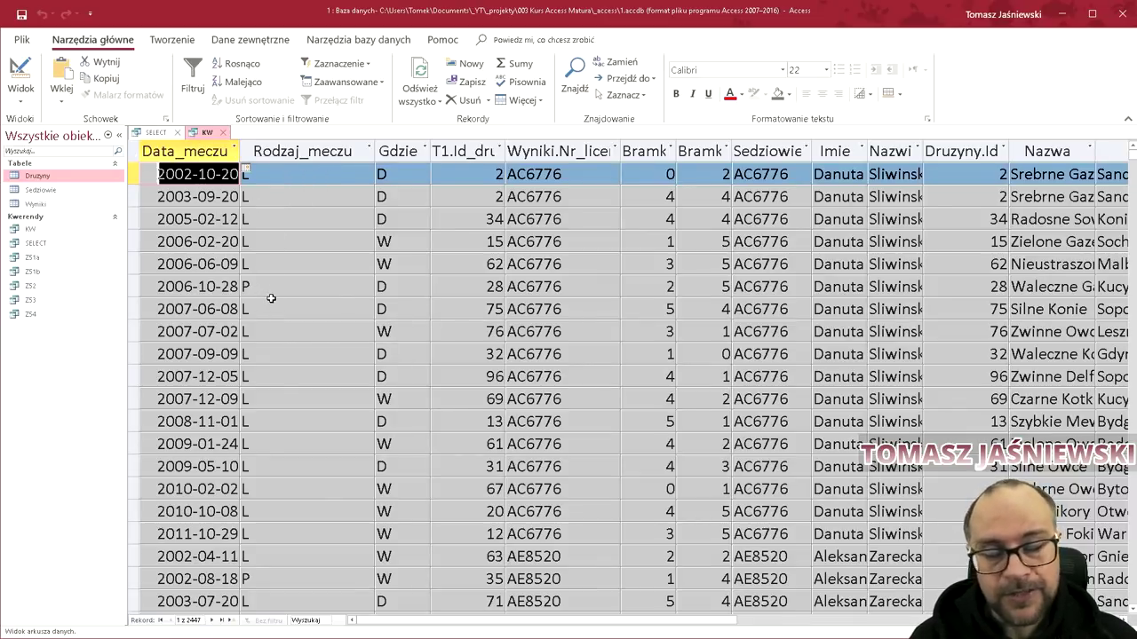
left_click(160, 132)
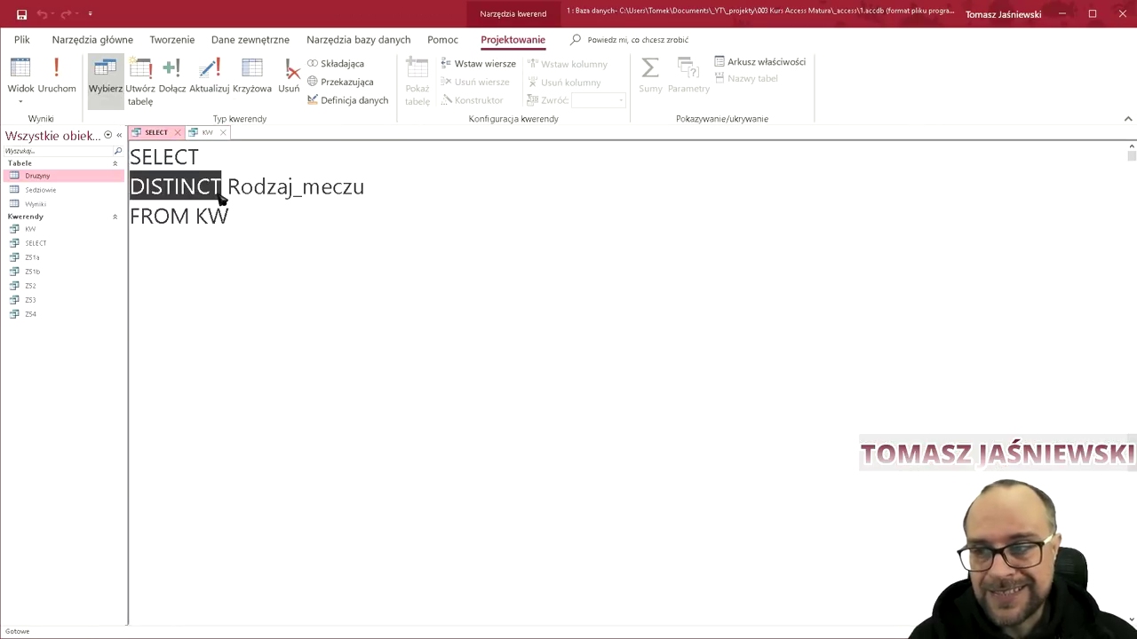
left_click(58, 88)
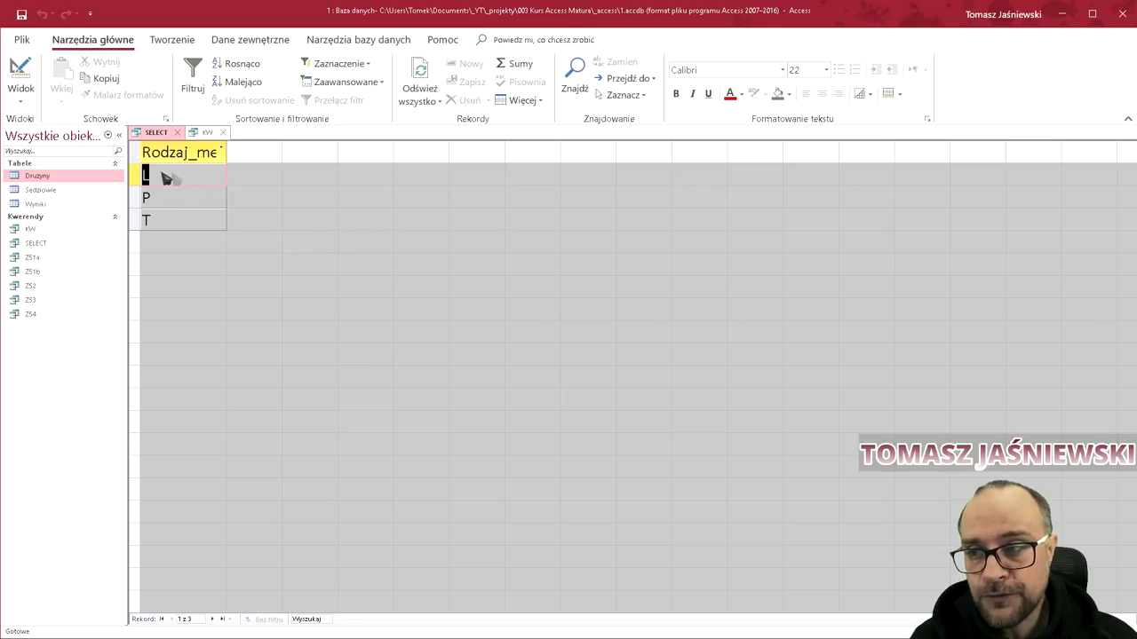
left_click(163, 176)
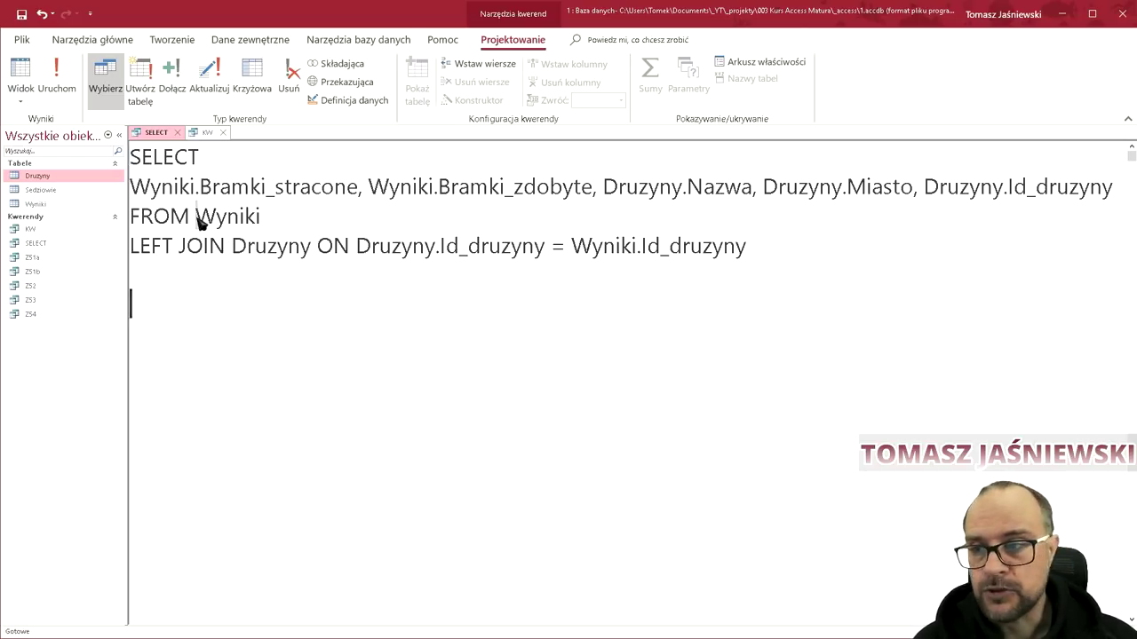
left_click_drag(197, 219, 281, 226)
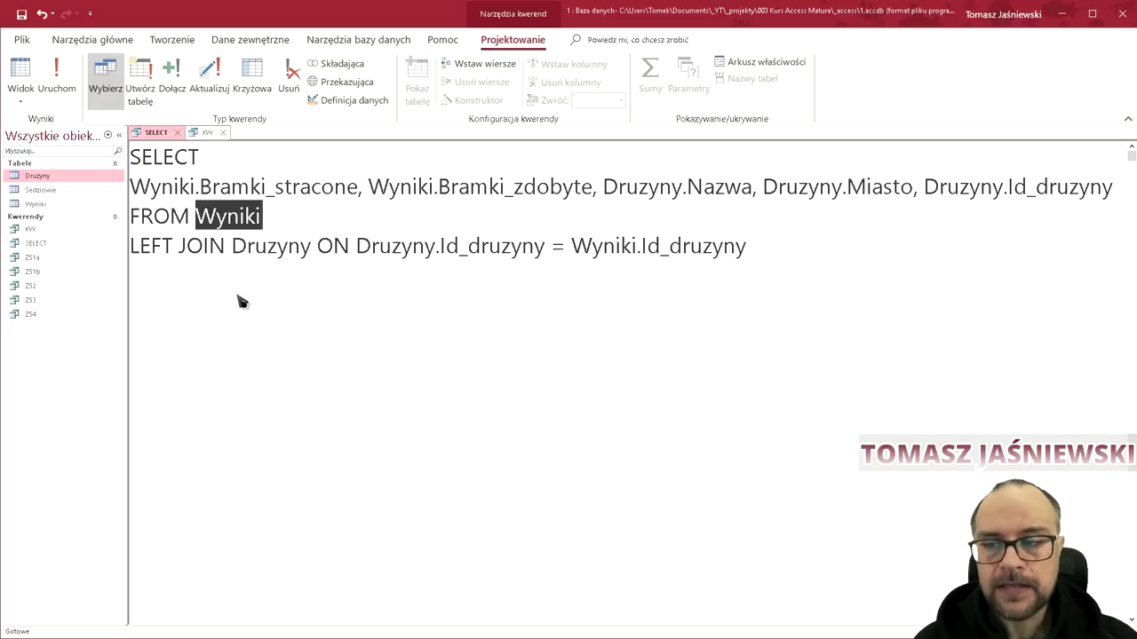
left_click_drag(233, 247, 311, 252)
left_click(284, 285)
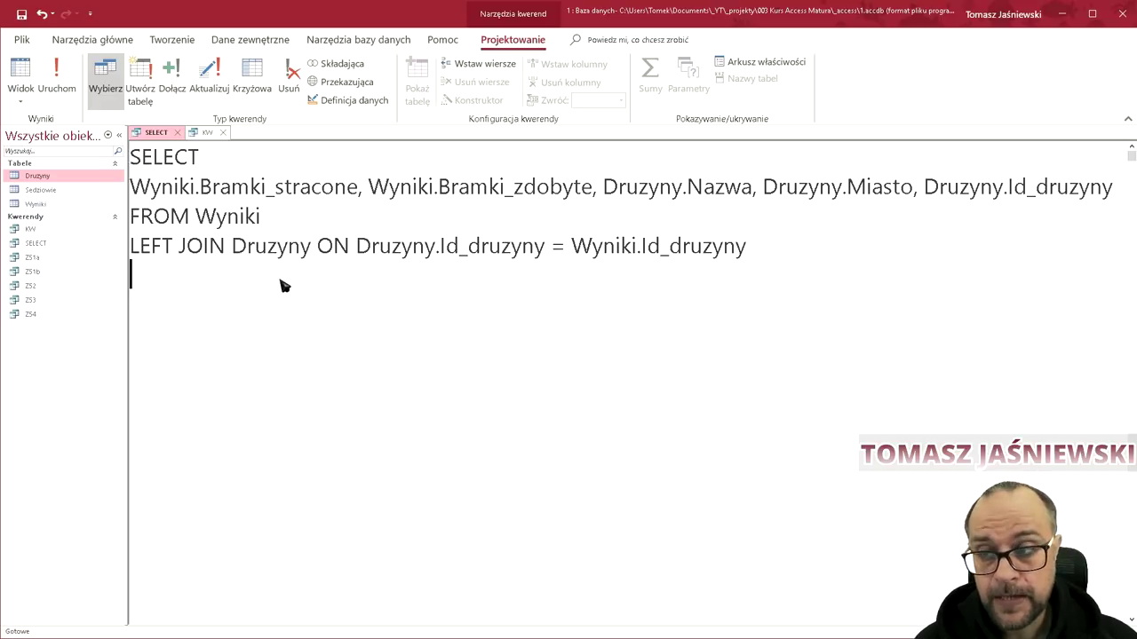
type("WHERE")
key("Return")
type("ORDER")
key("shift+Up")
key("shift+Up")
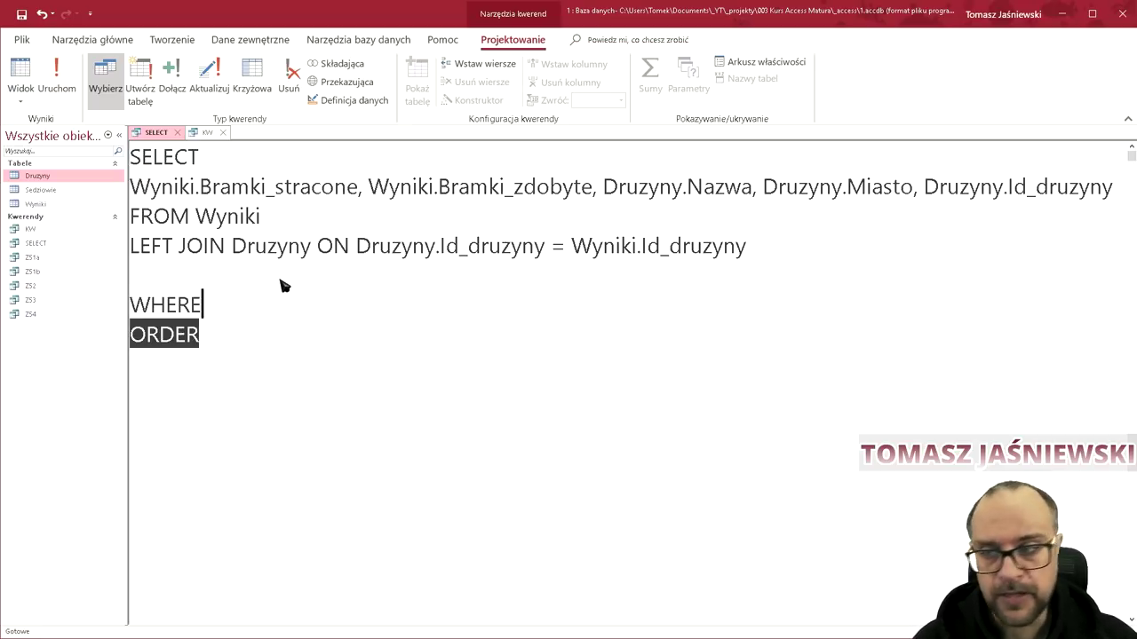
key("BackSpace")
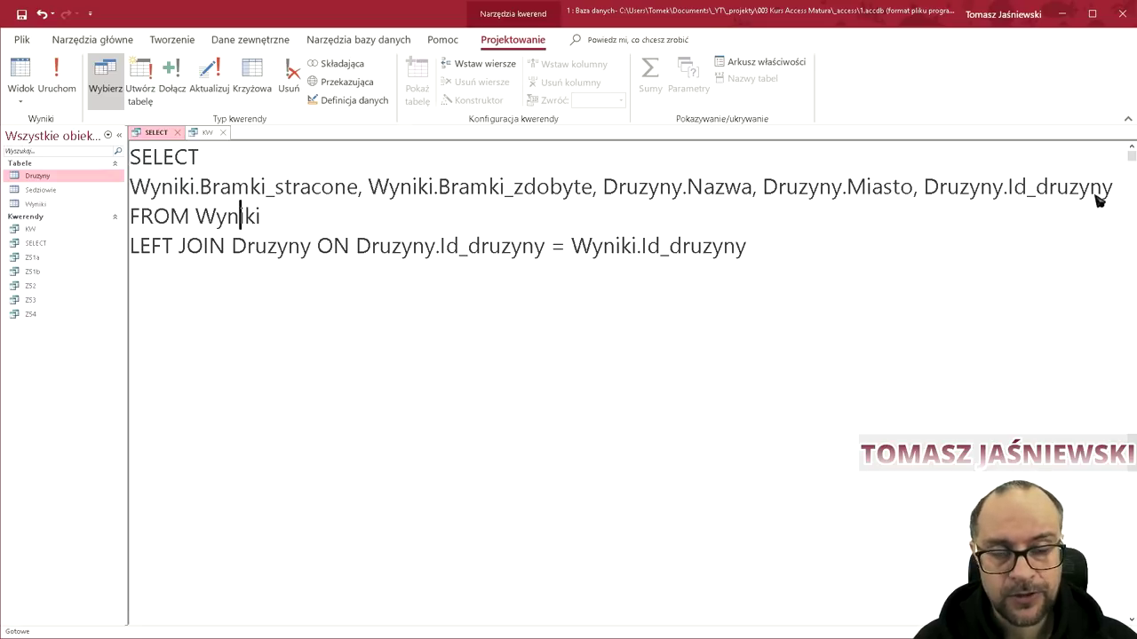
left_click(965, 194)
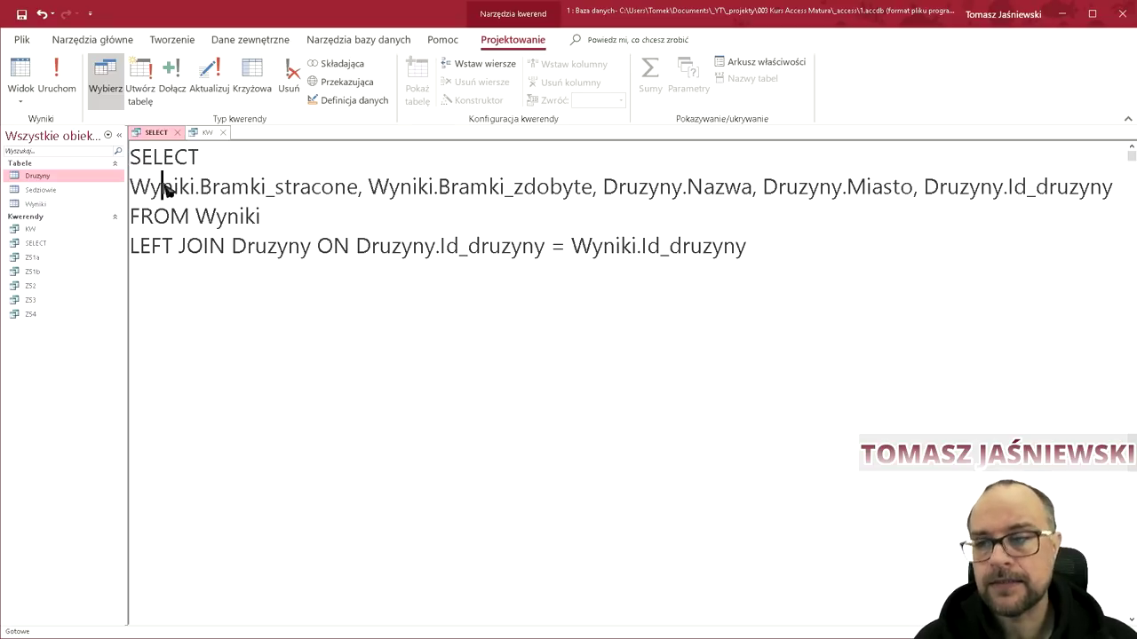
left_click(277, 219)
left_click(139, 251)
left_click(204, 254)
left_click(302, 253)
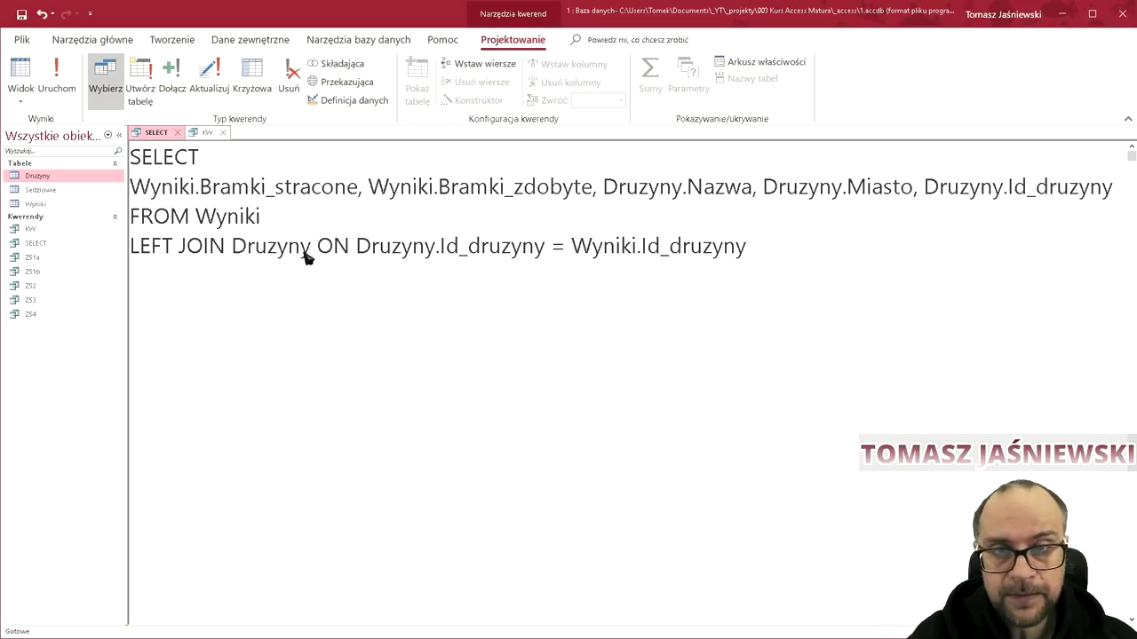
left_click_drag(357, 253, 756, 268)
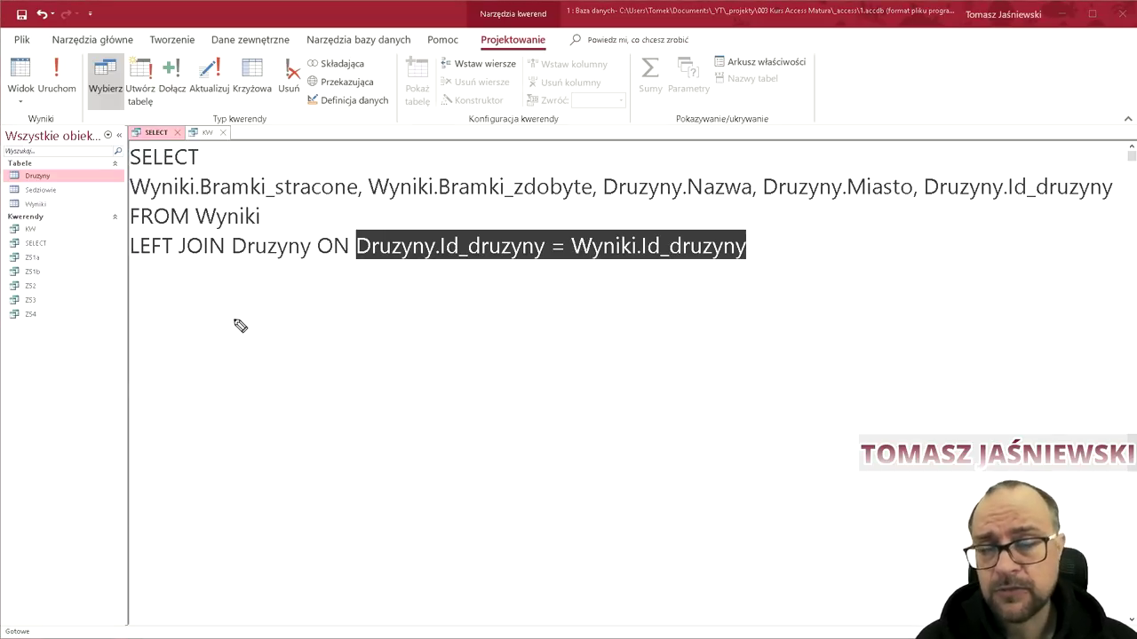
Step: Label tables A and B and sketch table A as a grid with an id column
mouse_move(172, 342)
left_mouse_down()
mouse_move(214, 363)
mouse_move(215, 329)
left_mouse_up()
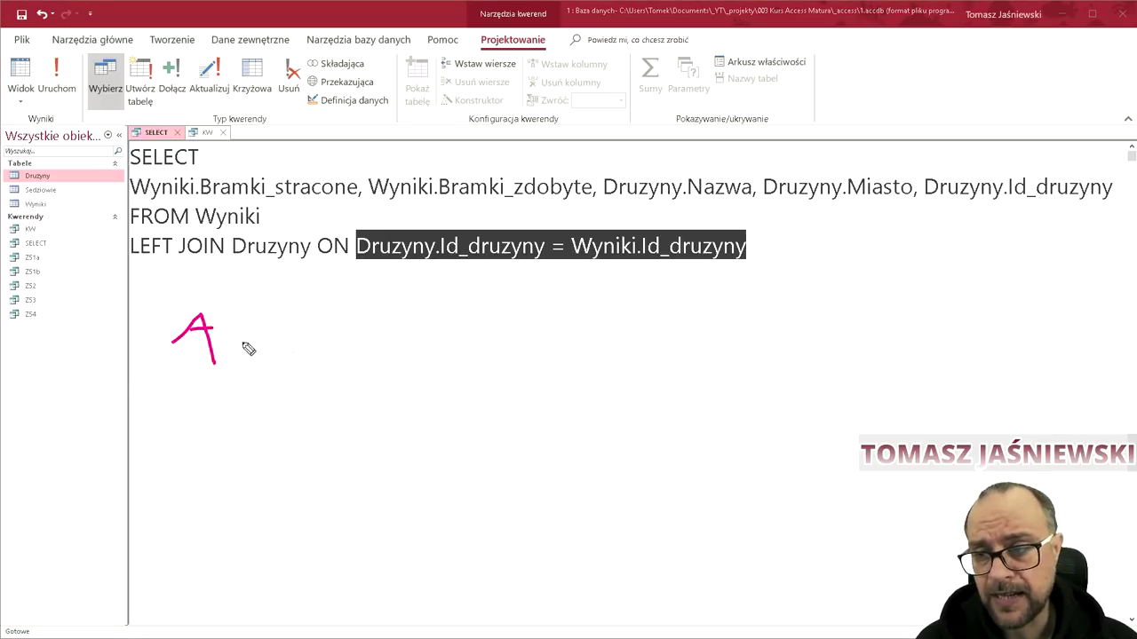
left_click_drag(701, 314, 697, 340)
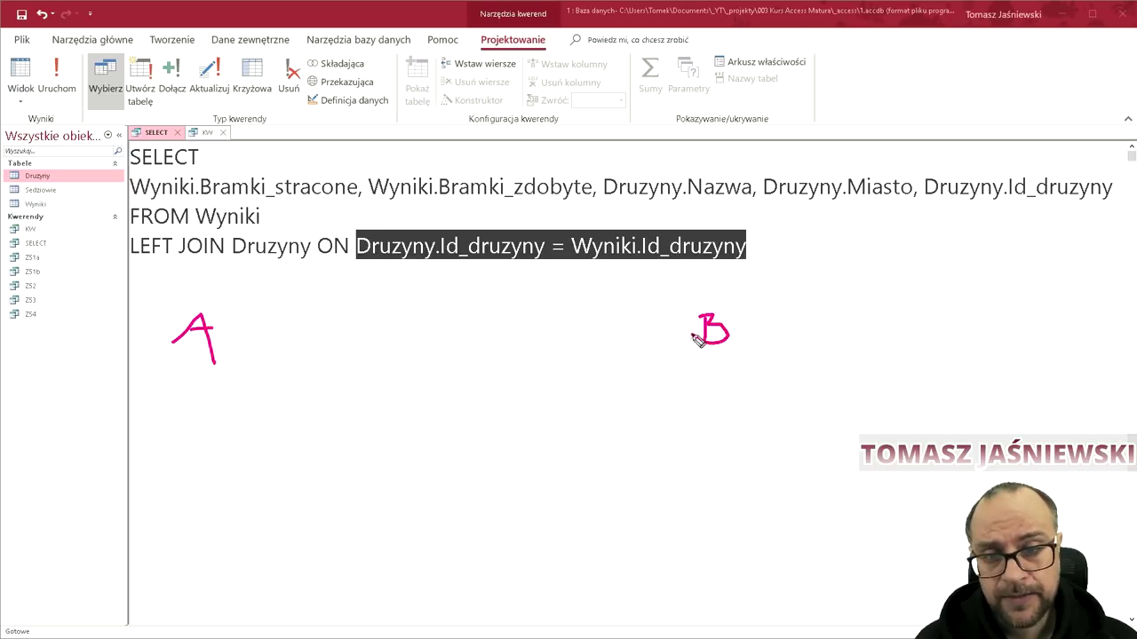
mouse_move(165, 396)
left_mouse_down()
mouse_move(159, 431)
mouse_move(326, 449)
left_mouse_up()
left_click_drag(145, 478, 349, 500)
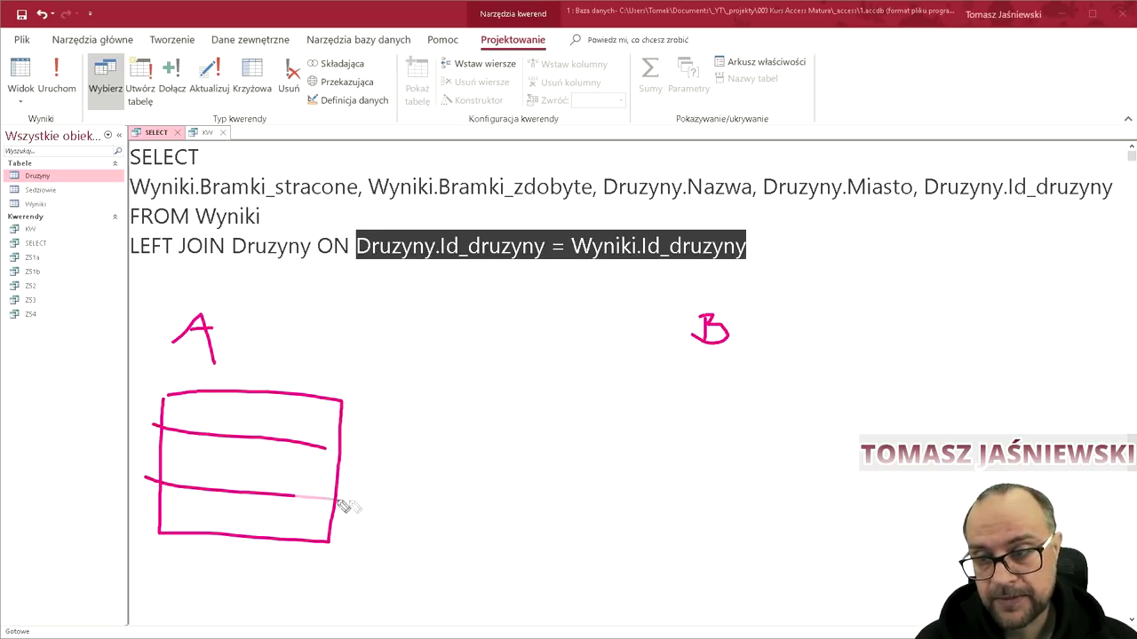
left_click_drag(287, 391, 275, 572)
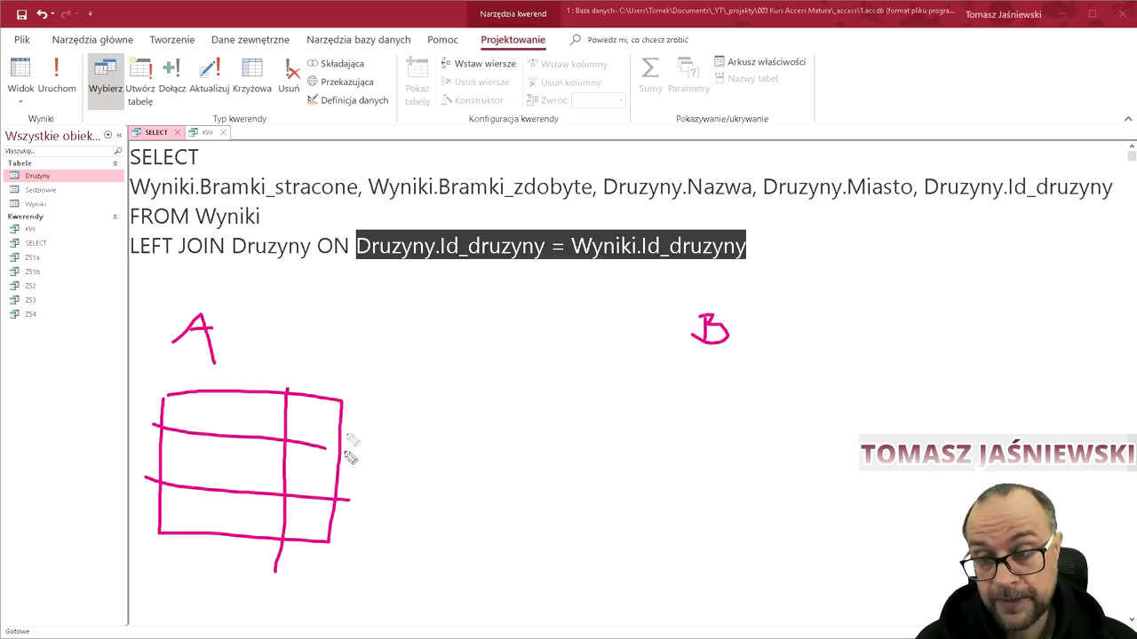
left_click_drag(312, 419, 317, 433)
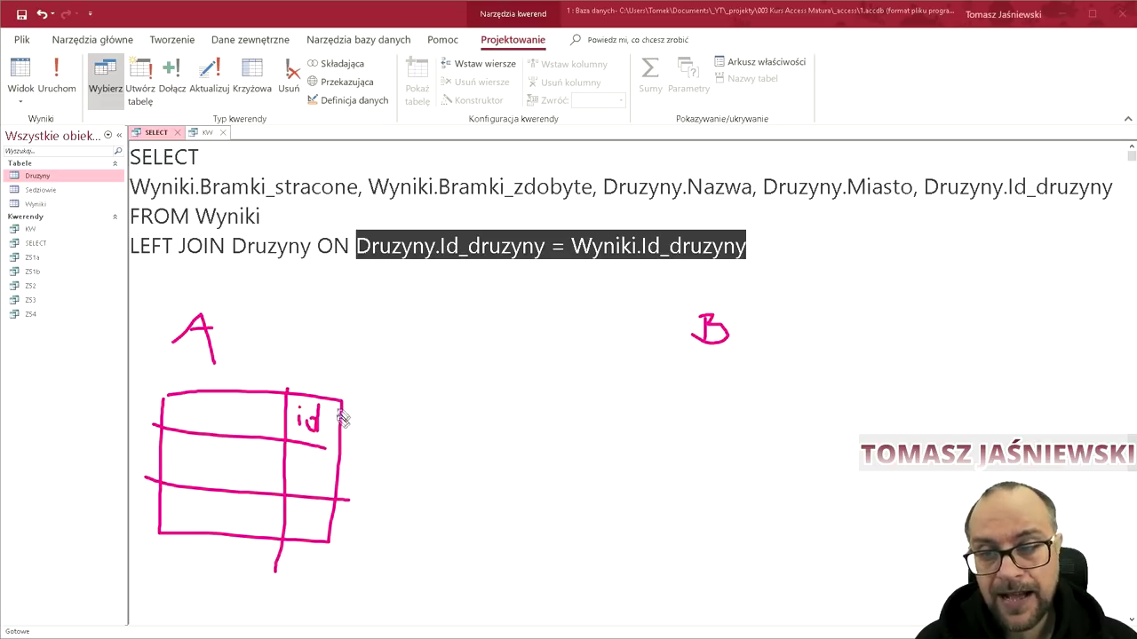
Step: Sketch table B's grid with a curve linking A's id to it, and start its id header
mouse_move(604, 397)
left_mouse_down()
mouse_move(955, 574)
mouse_move(604, 433)
left_mouse_up()
mouse_move(340, 397)
left_mouse_down()
mouse_move(572, 343)
mouse_move(623, 354)
mouse_move(658, 576)
left_mouse_up()
left_click_drag(565, 442, 1055, 464)
left_click_drag(566, 495, 968, 524)
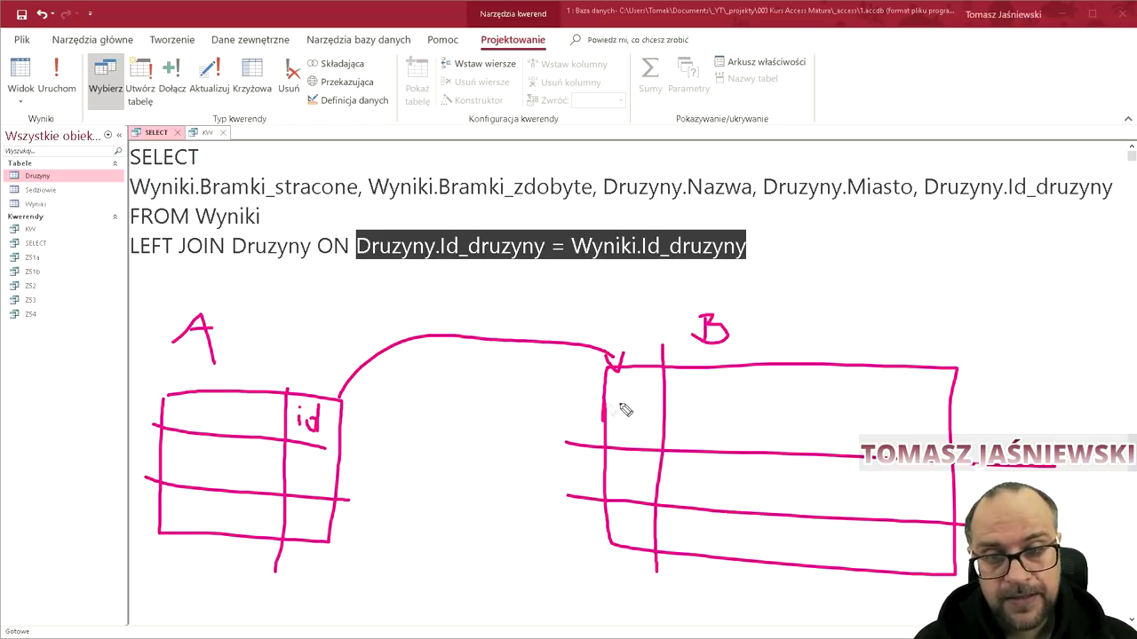
mouse_move(624, 410)
left_mouse_down()
mouse_move(621, 394)
mouse_move(638, 417)
left_mouse_up()
Step: Write id headers and 1 values in both tables, circle B's 1 with arrows to A, and start a '1 :' note
mouse_move(623, 485)
left_mouse_down()
mouse_move(625, 468)
mouse_move(642, 468)
mouse_move(636, 490)
left_mouse_up()
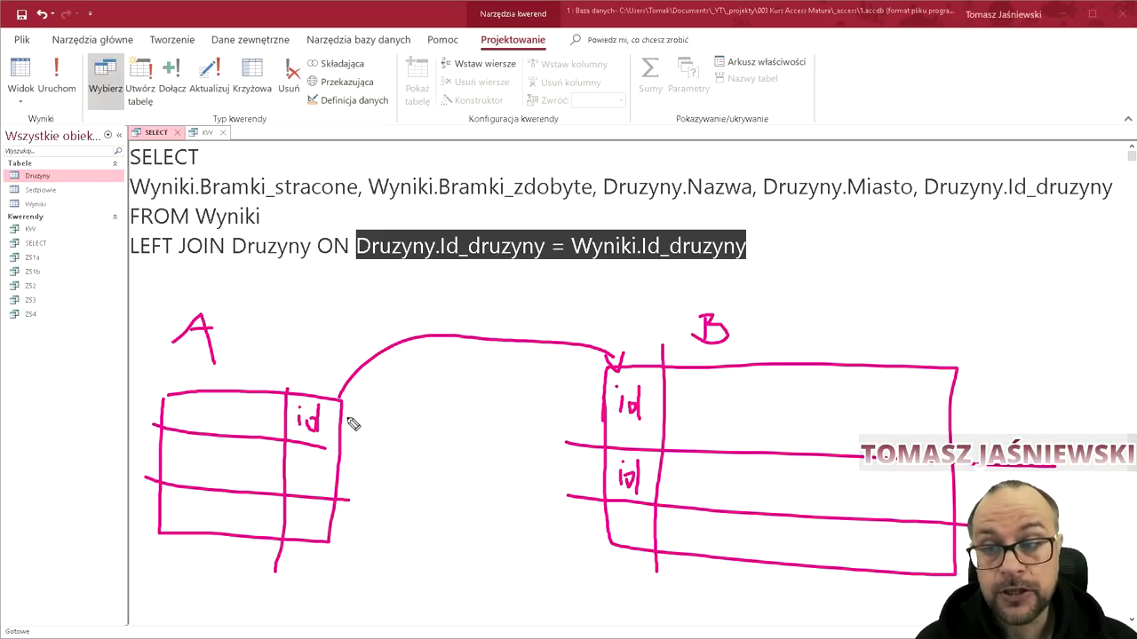
left_click_drag(299, 478, 311, 535)
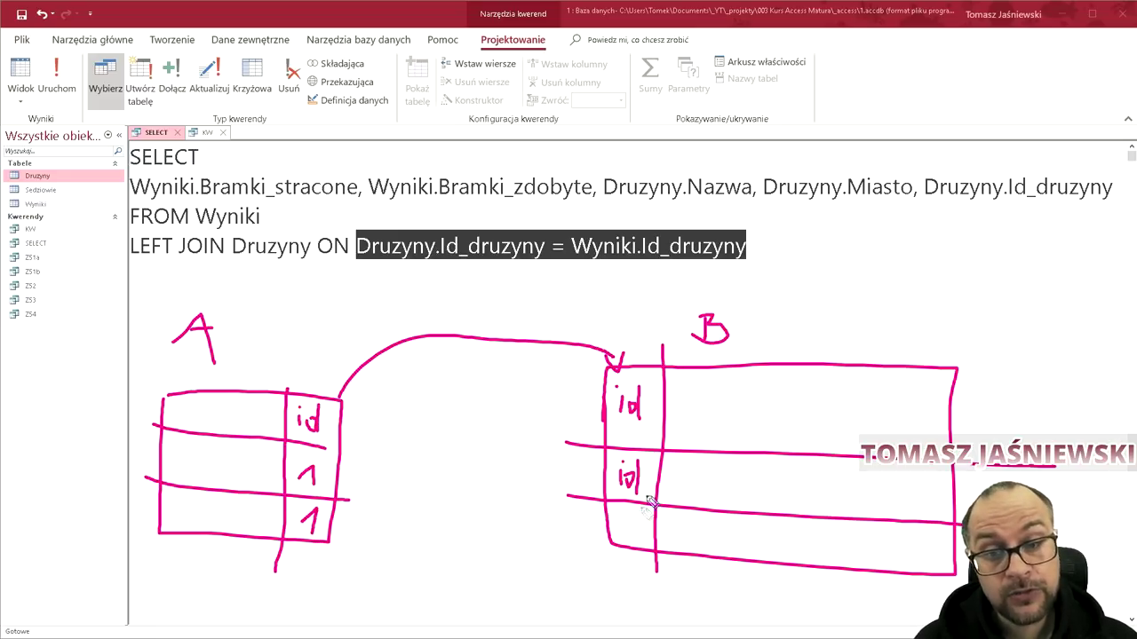
left_click_drag(619, 530, 629, 544)
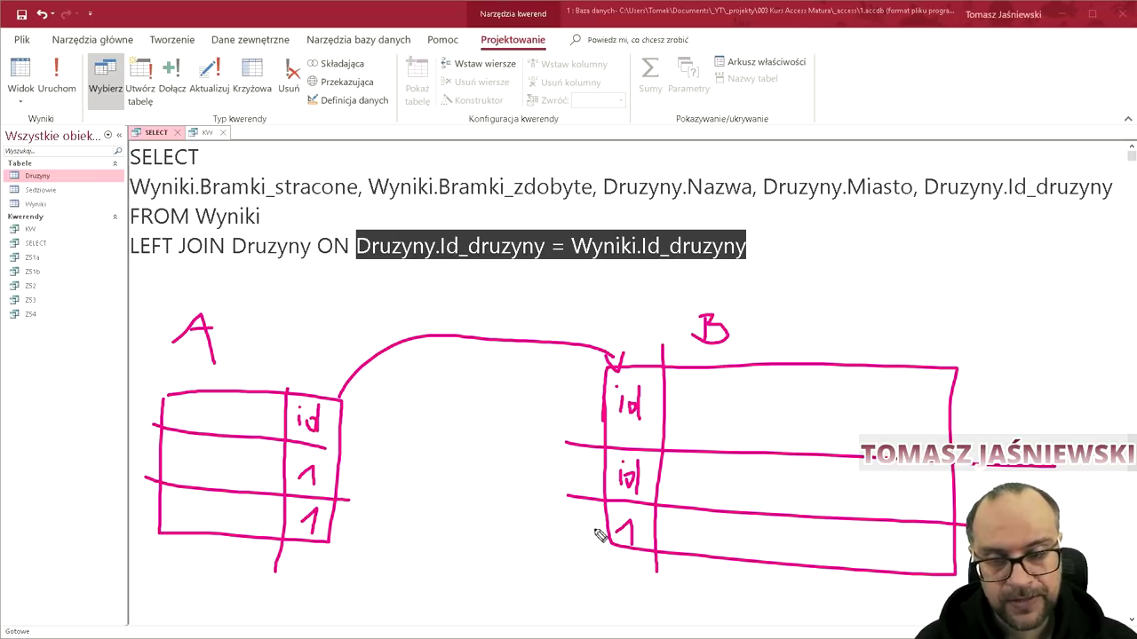
mouse_move(626, 514)
left_mouse_down()
mouse_move(374, 463)
mouse_move(371, 481)
left_mouse_up()
mouse_move(606, 552)
left_mouse_down()
mouse_move(351, 529)
mouse_move(386, 538)
left_mouse_up()
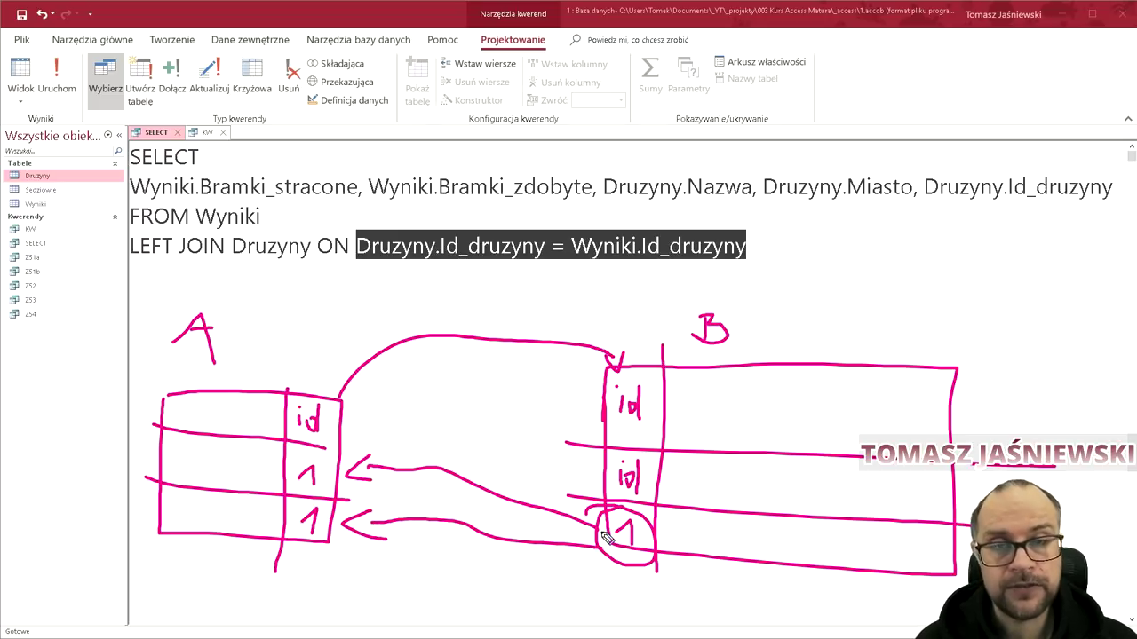
left_click_drag(197, 385, 183, 530)
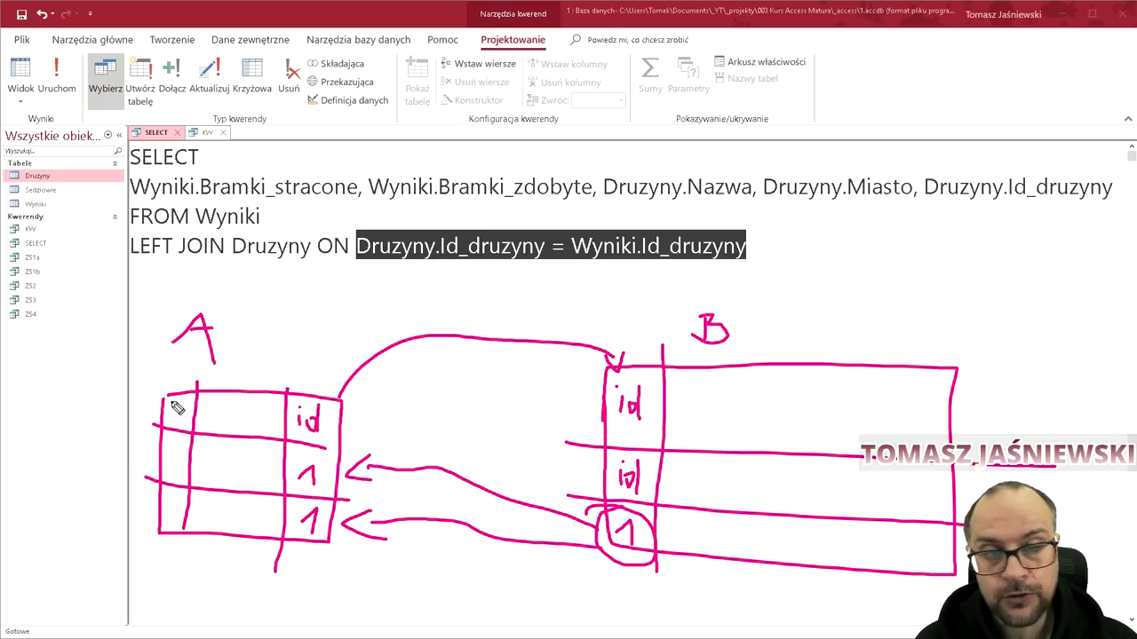
mouse_move(175, 411)
left_mouse_down()
mouse_move(175, 435)
mouse_move(197, 432)
left_mouse_up()
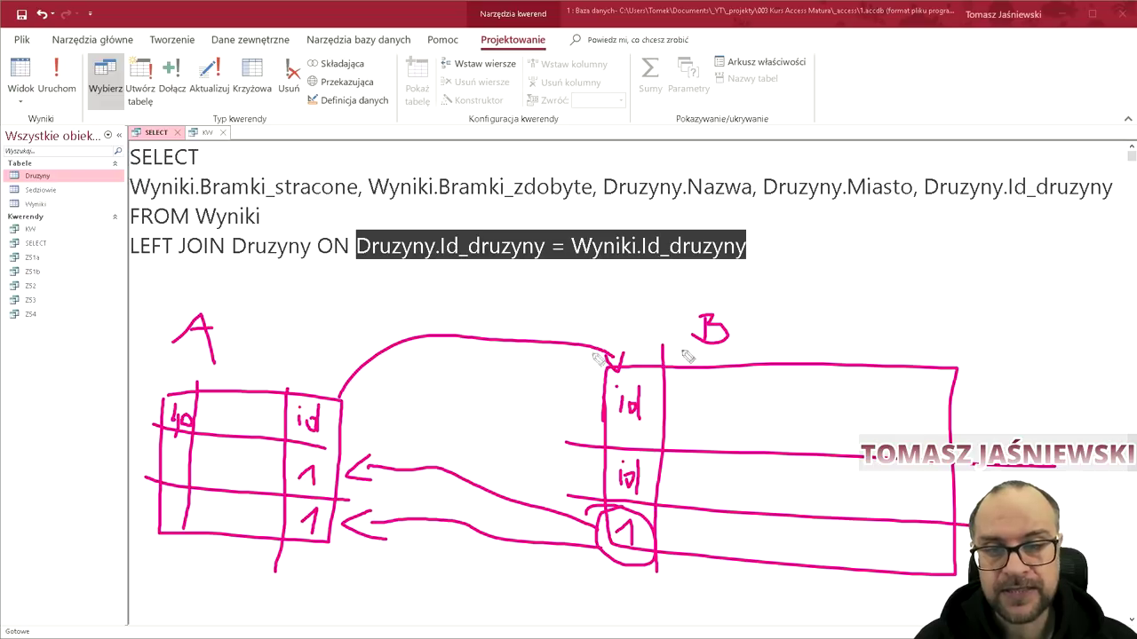
left_click_drag(813, 313, 874, 307)
Step: Complete the relationship note as '1 : ∞', redrawing the misdrawn infinity sign
left_click(897, 271)
left_click(897, 292)
left_click_drag(968, 277, 988, 278)
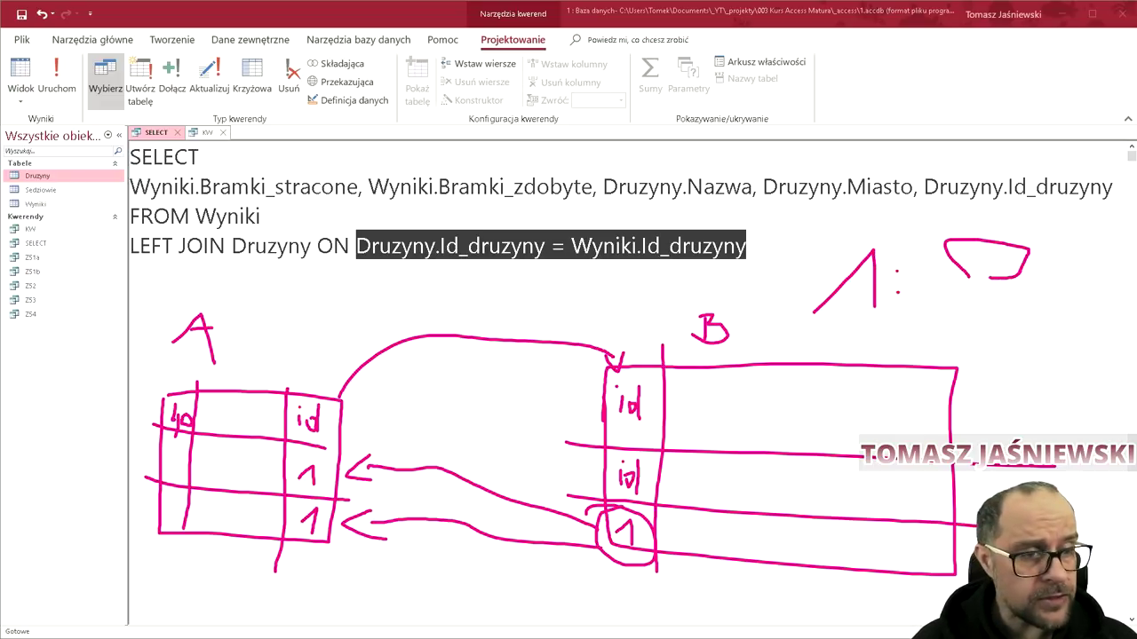
key("ctrl+z")
mouse_move(970, 284)
left_mouse_down()
mouse_move(1011, 298)
mouse_move(968, 286)
left_mouse_up()
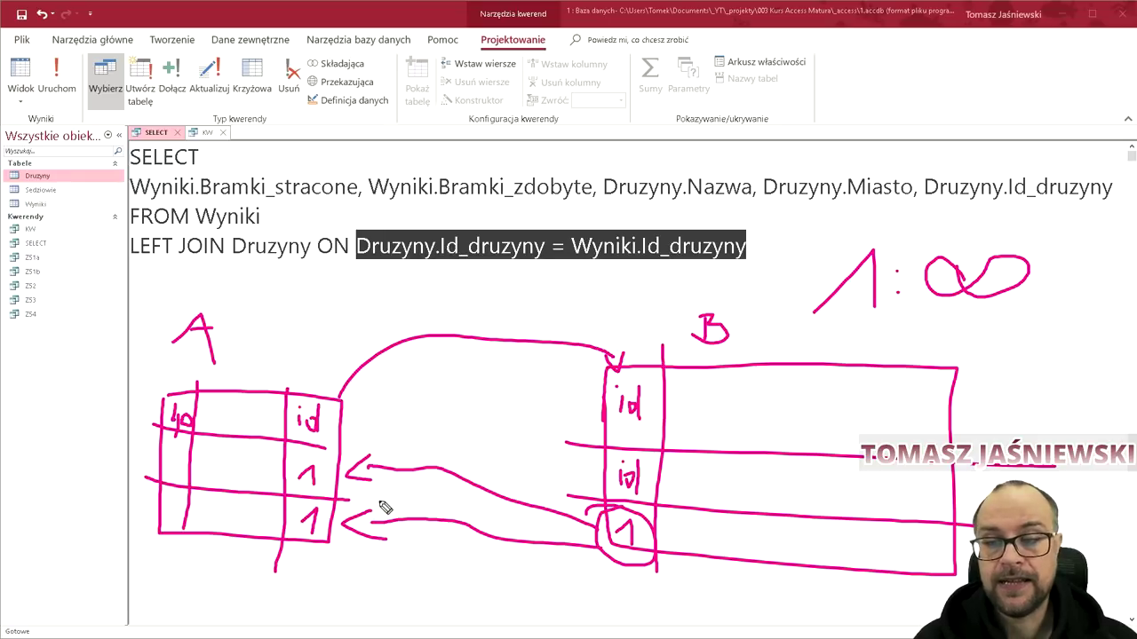
Step: Circle the join condition, add empty cells to table B linked back to A, underline LEFT JOIN, then clear the drawings
mouse_move(326, 272)
left_mouse_down()
mouse_move(655, 216)
mouse_move(328, 272)
left_mouse_up()
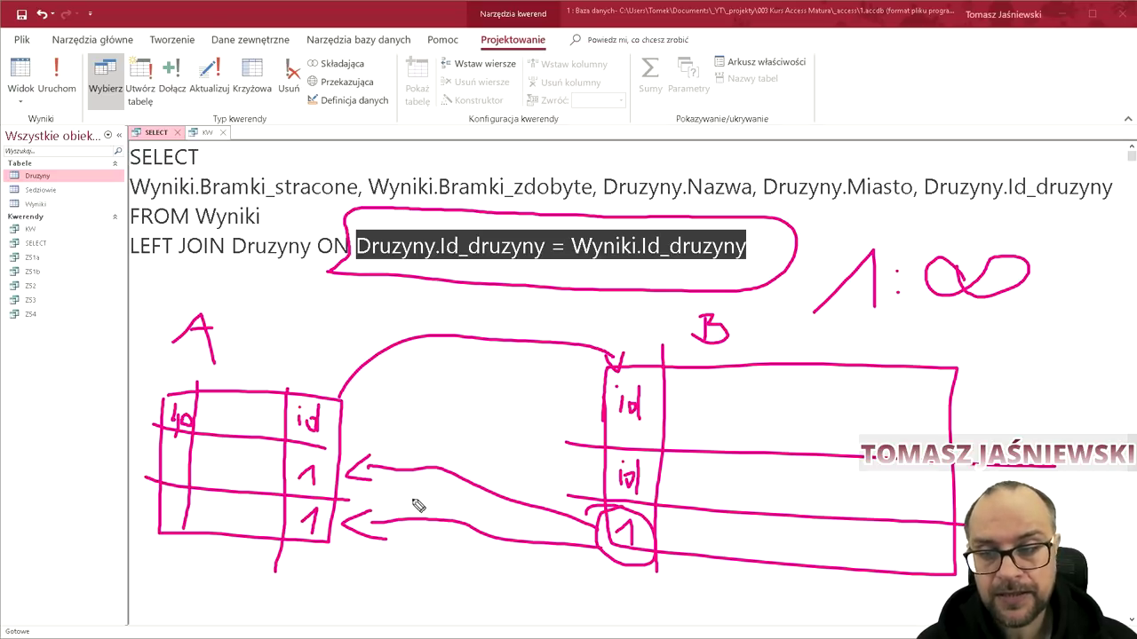
left_click_drag(327, 495, 330, 499)
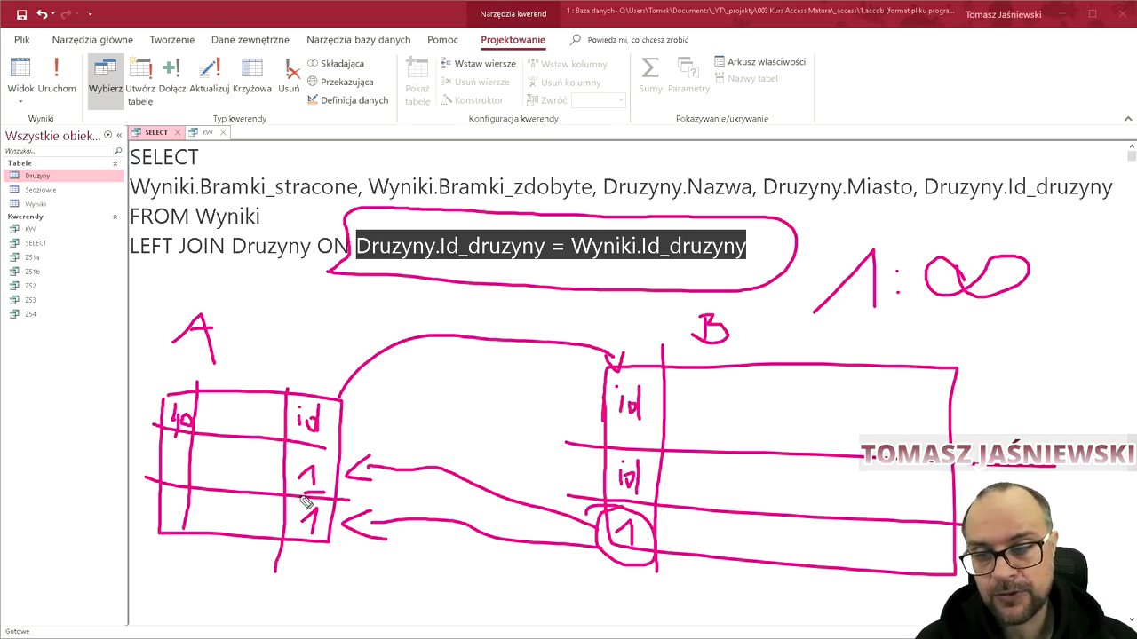
left_click_drag(787, 358, 784, 564)
left_click_drag(870, 345, 869, 569)
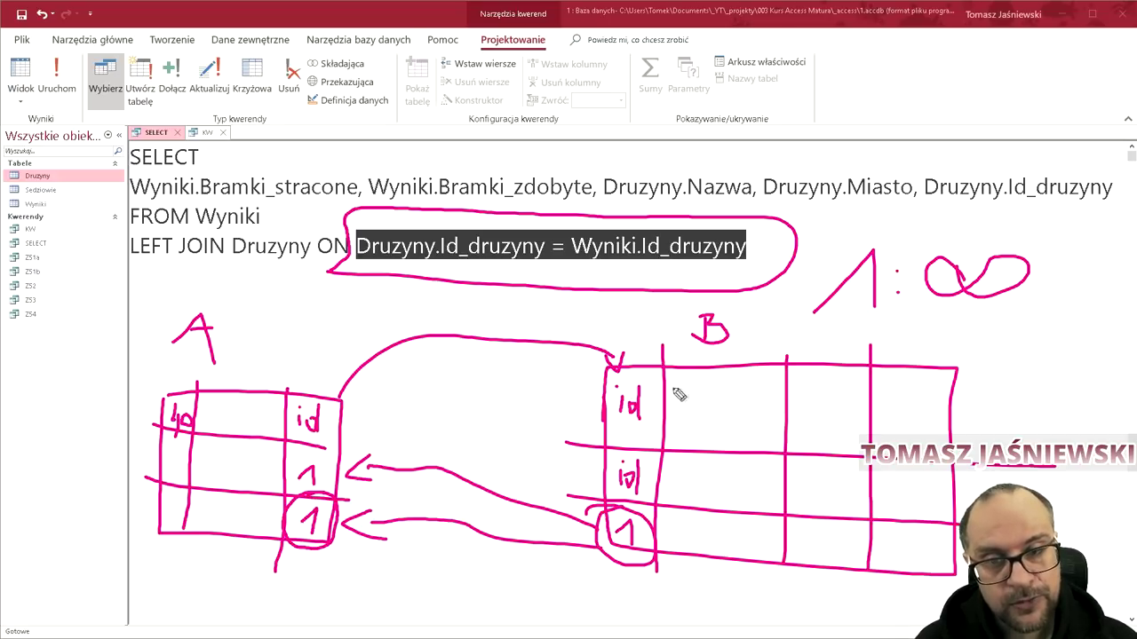
left_click_drag(700, 529, 723, 529)
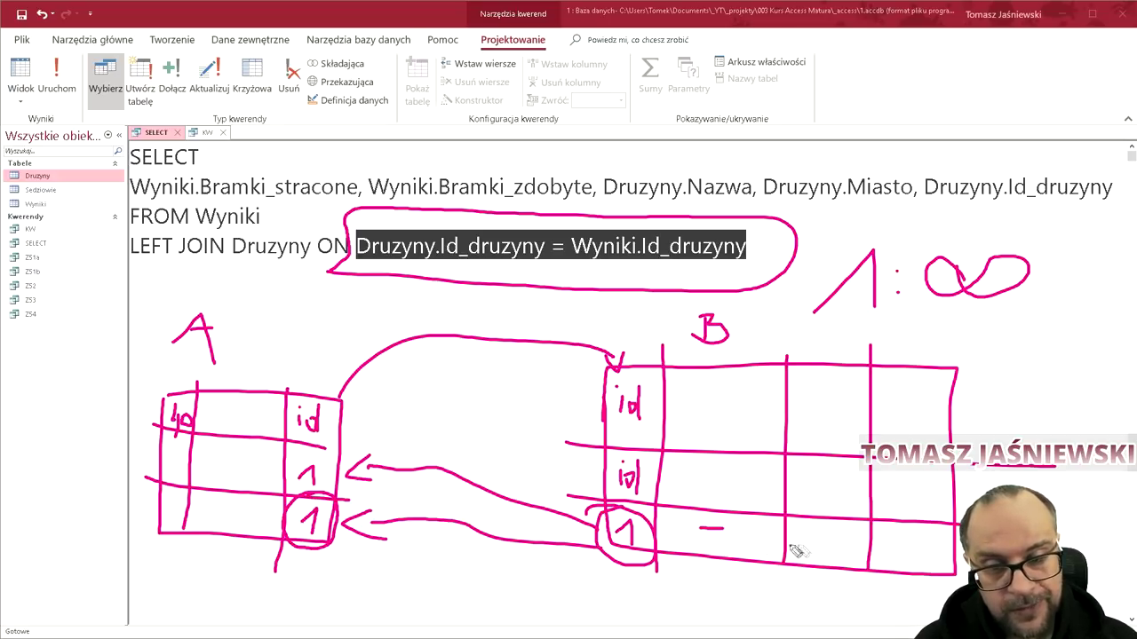
left_click_drag(807, 538, 933, 547)
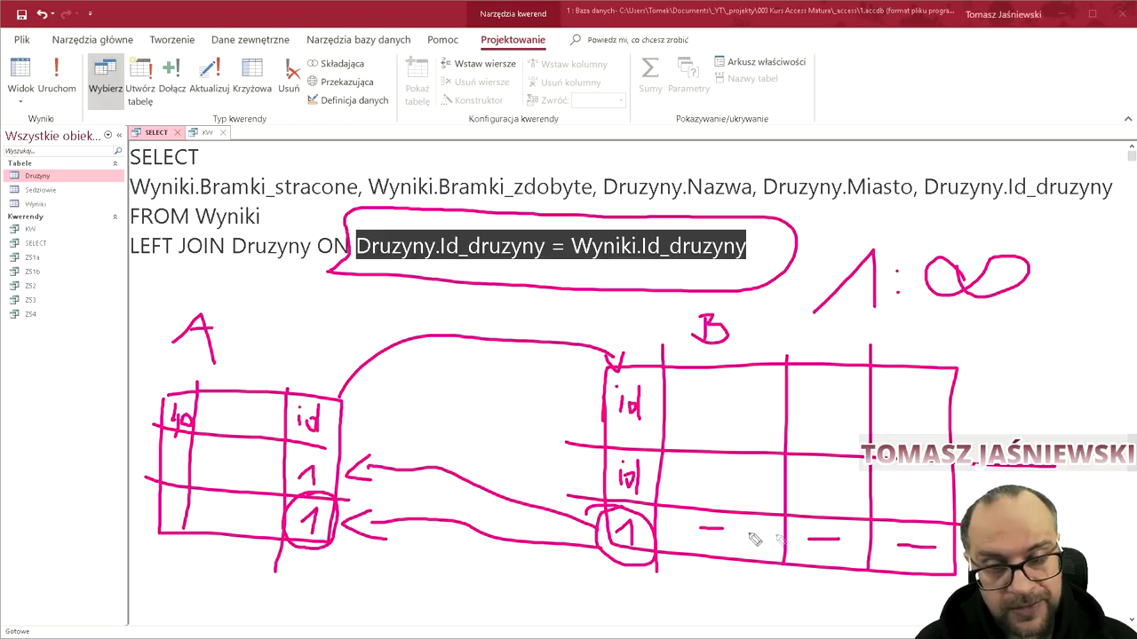
mouse_move(716, 531)
left_mouse_down()
mouse_move(572, 599)
mouse_move(357, 544)
left_mouse_up()
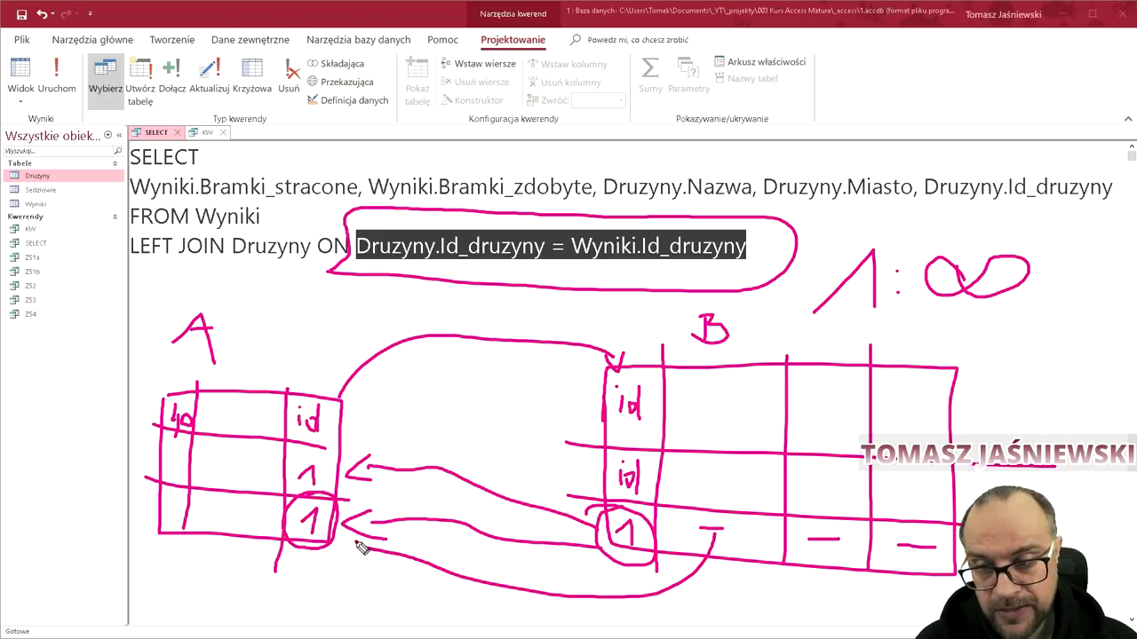
left_click_drag(824, 553, 445, 531)
left_click_drag(908, 555, 484, 552)
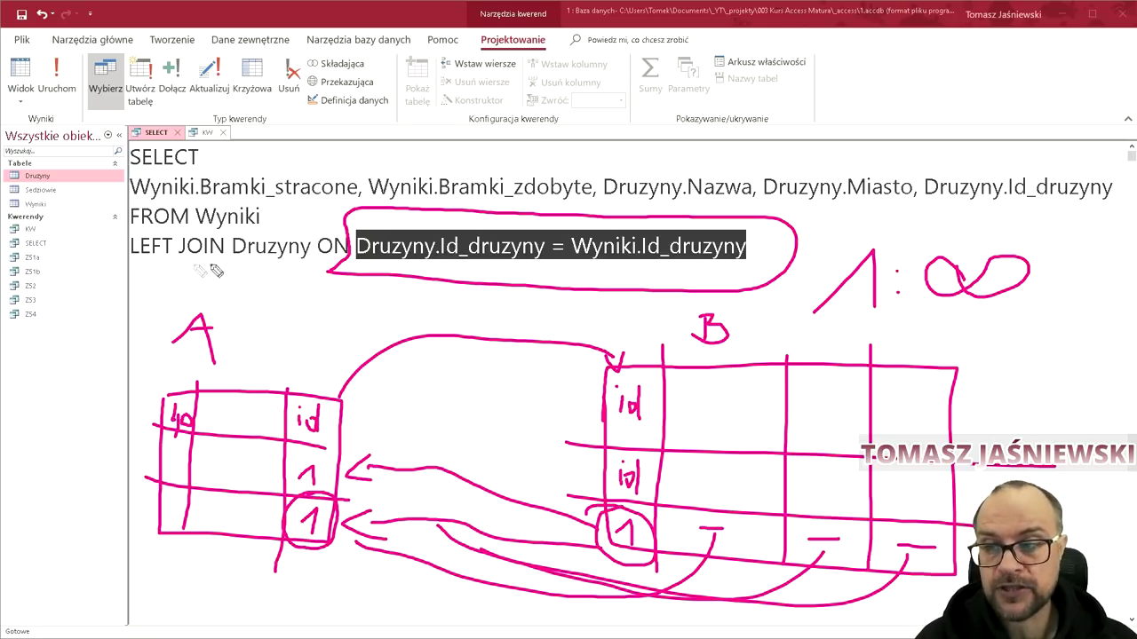
left_click_drag(116, 263, 229, 261)
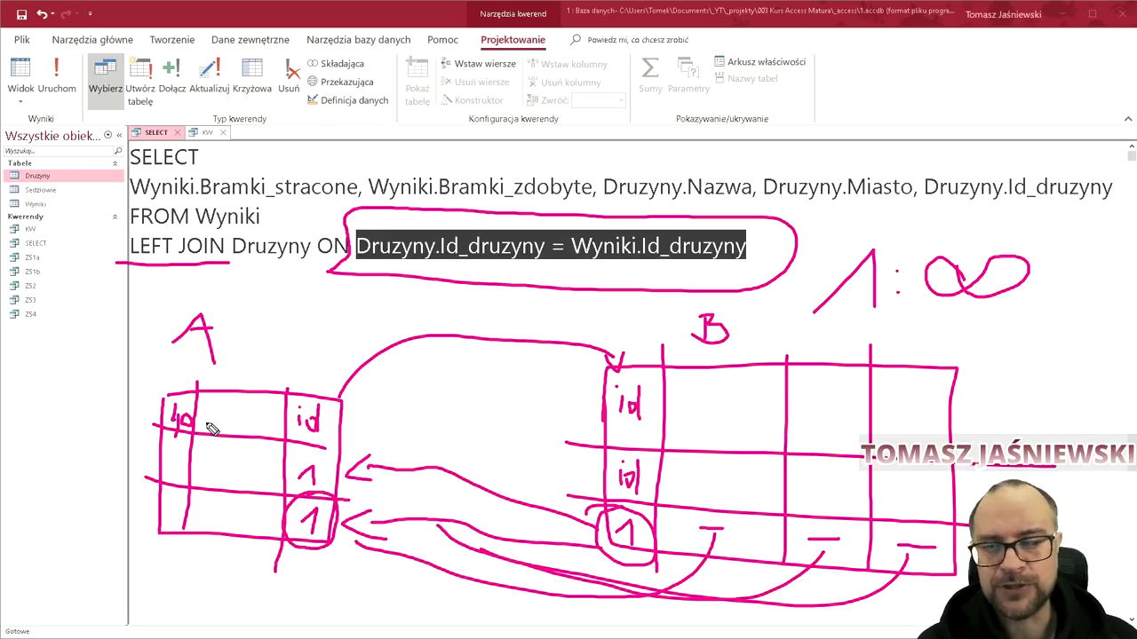
key("Escape")
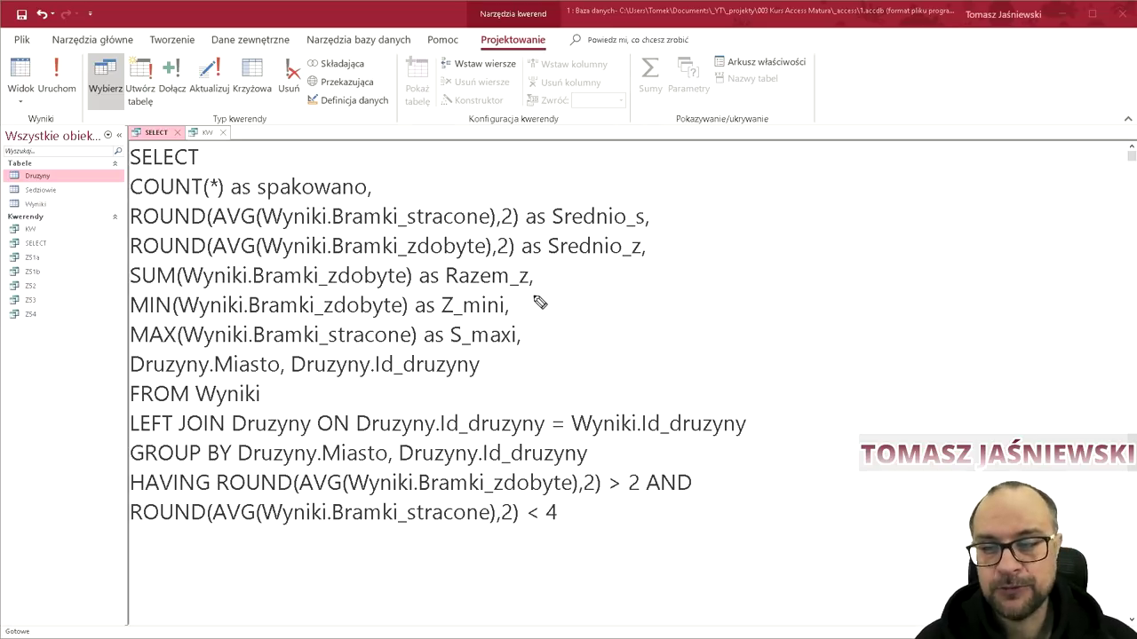
Step: Underline SELECT, FROM Wyniki, GROUP BY and HAVING, and draw an arc beside the selected columns
left_click_drag(101, 462, 229, 463)
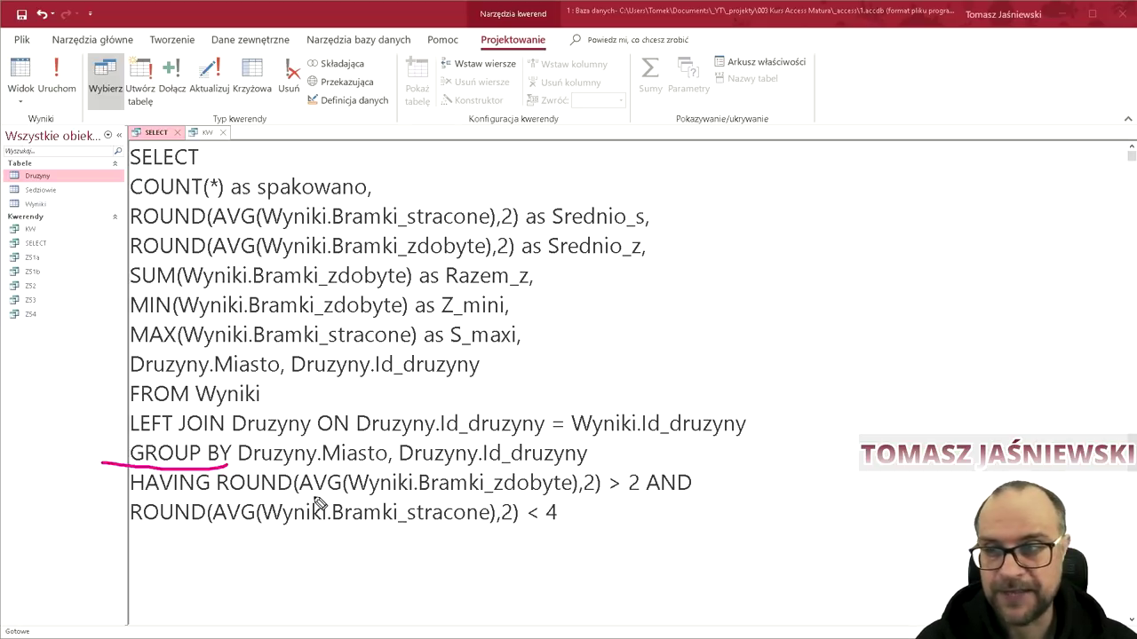
key("Escape")
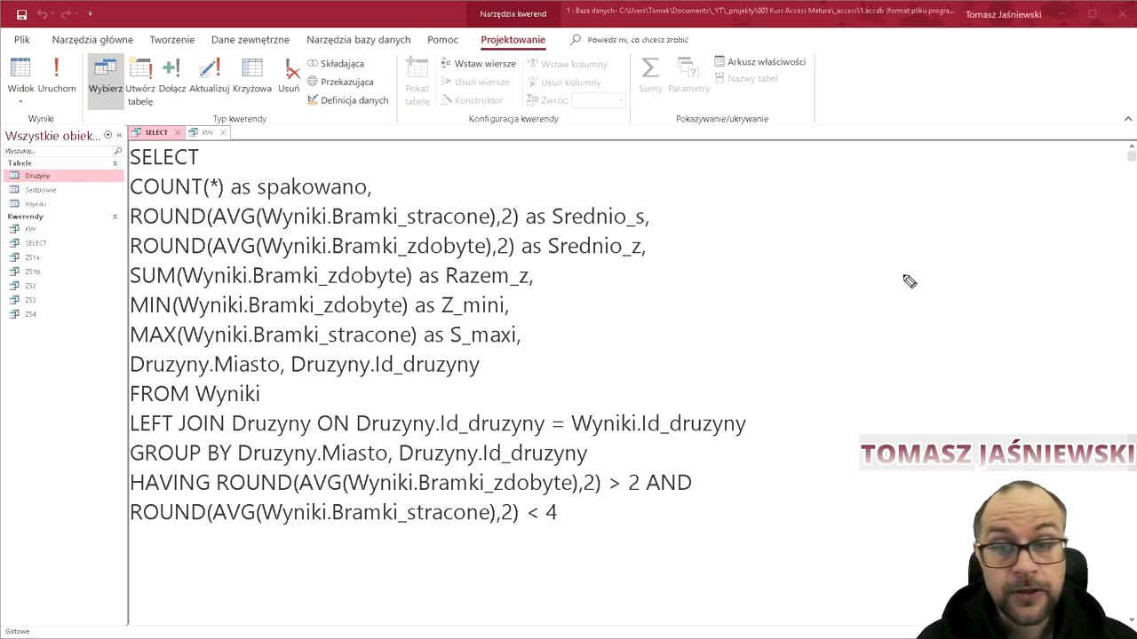
left_click_drag(123, 167, 199, 165)
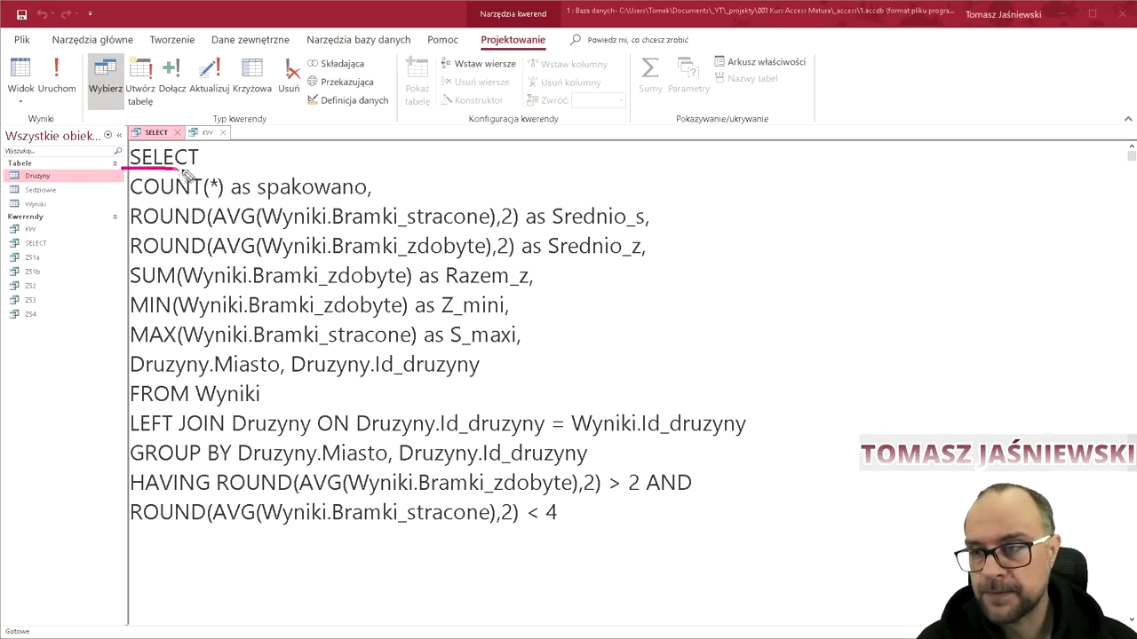
mouse_move(728, 179)
left_mouse_down()
mouse_move(892, 332)
mouse_move(787, 381)
mouse_move(734, 384)
left_mouse_up()
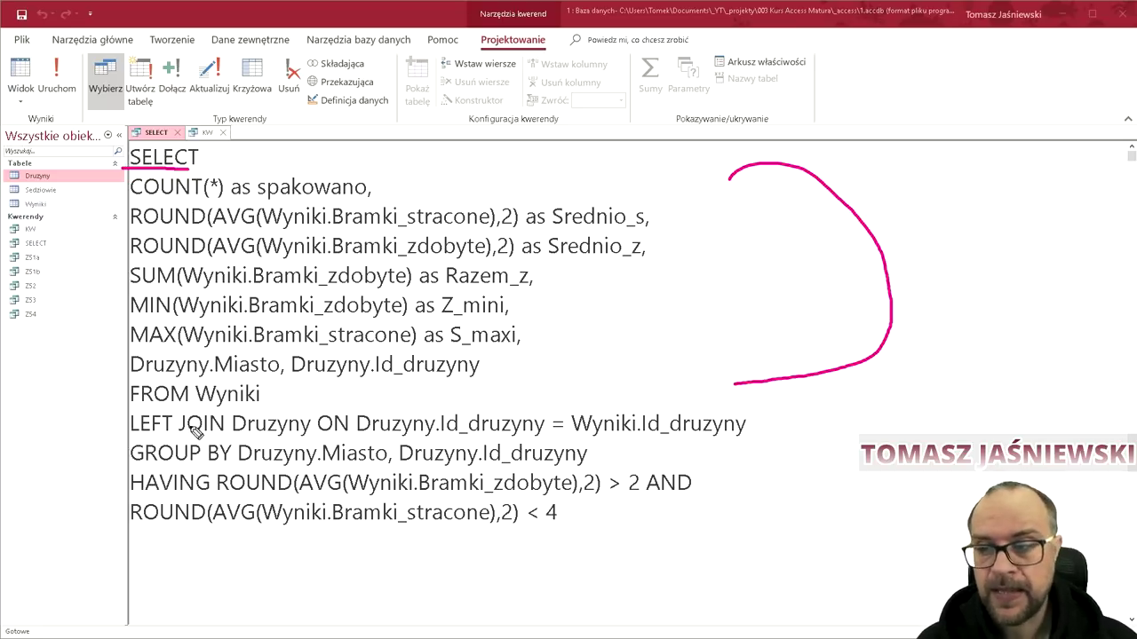
left_click_drag(117, 401, 284, 411)
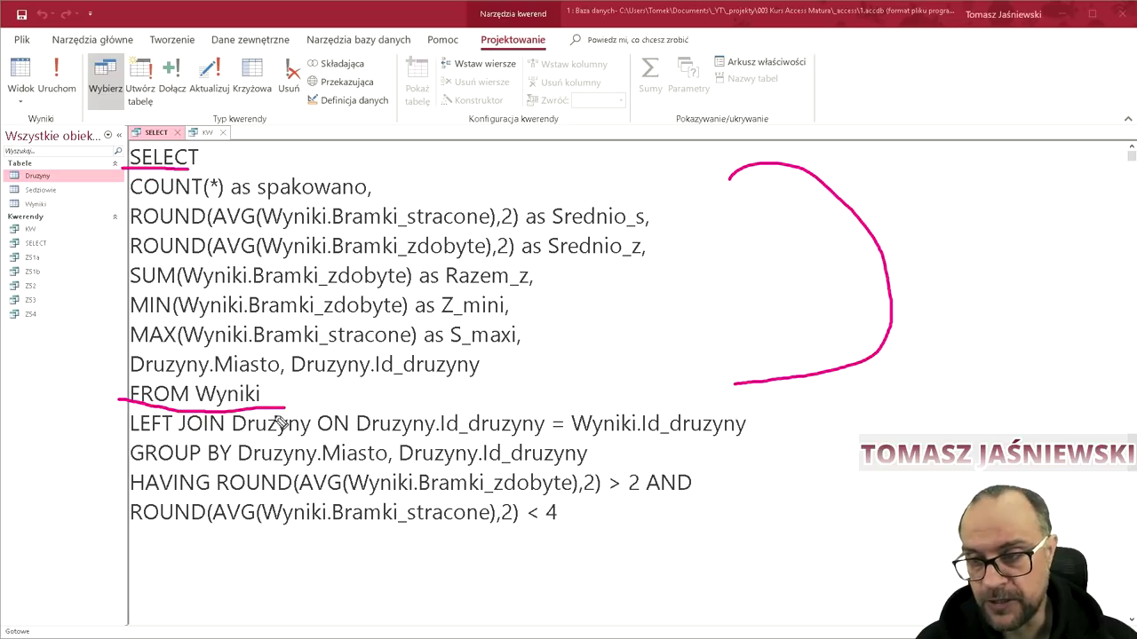
left_click_drag(105, 438, 233, 438)
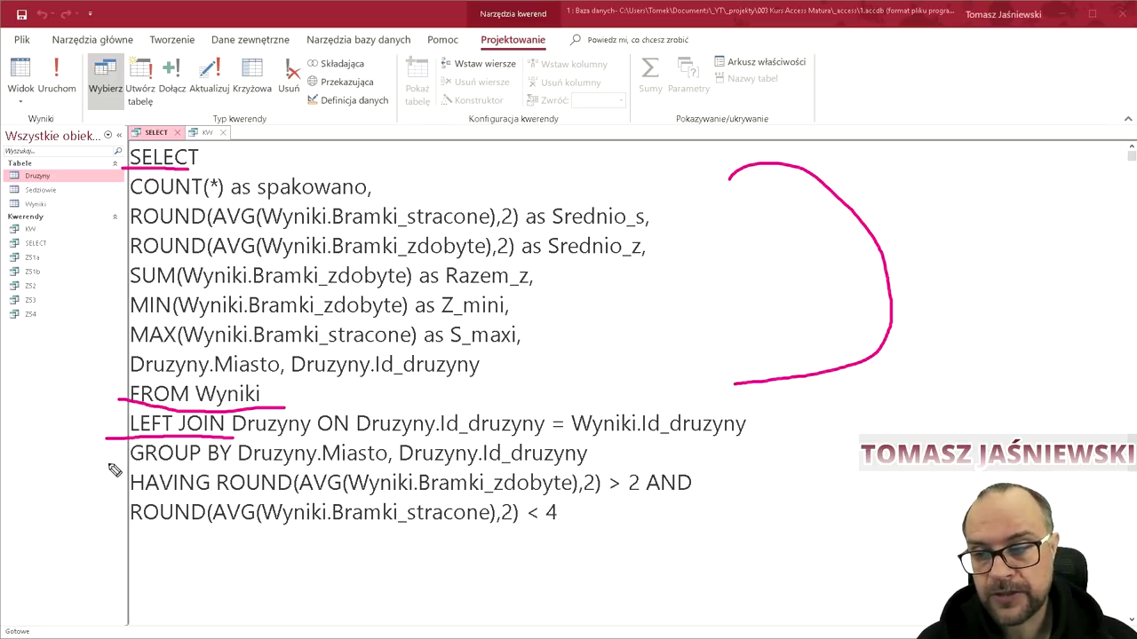
left_click_drag(107, 464, 233, 463)
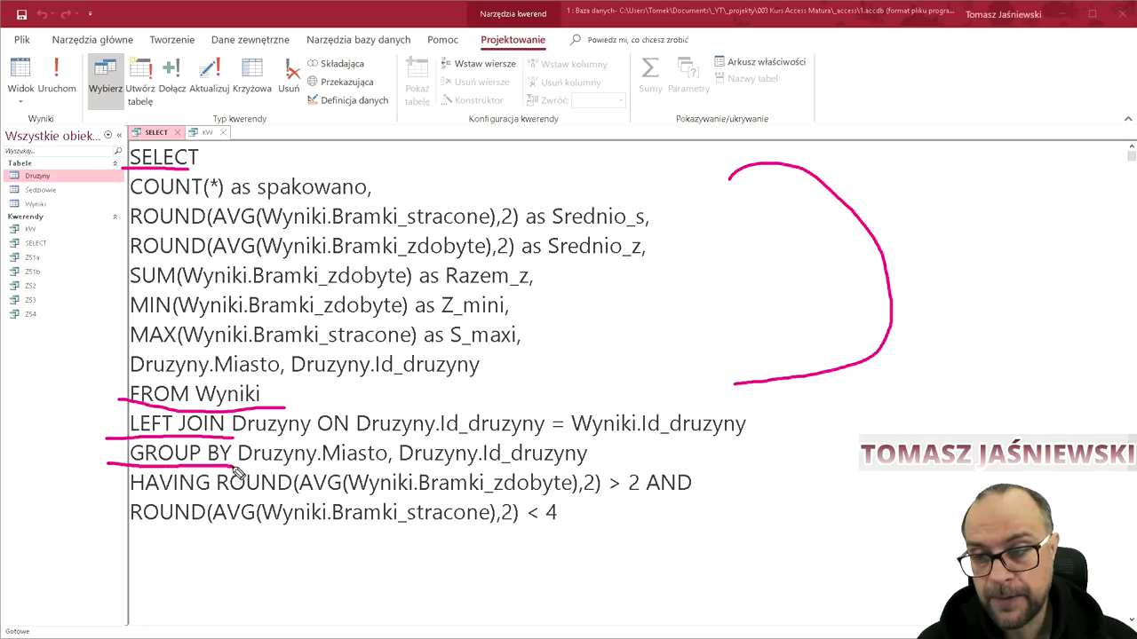
left_click_drag(121, 495, 199, 499)
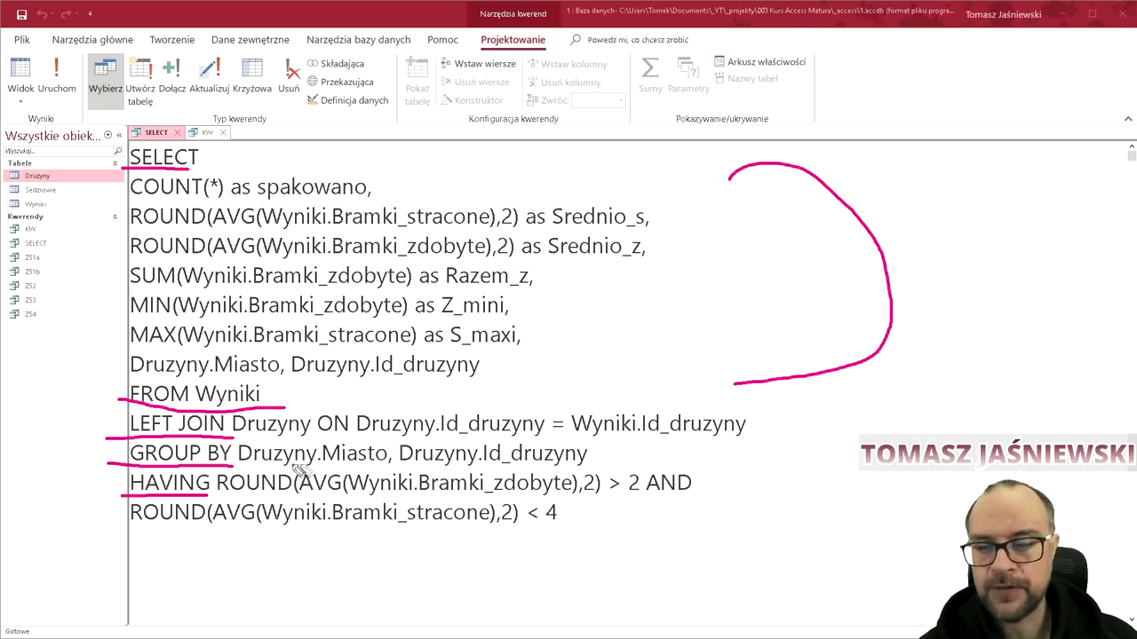
Step: Underline Miasto and Id_druzyny in GROUP BY, the matching Druzyny select line, and COUNT(*) as spakowano
left_click_drag(320, 463, 389, 466)
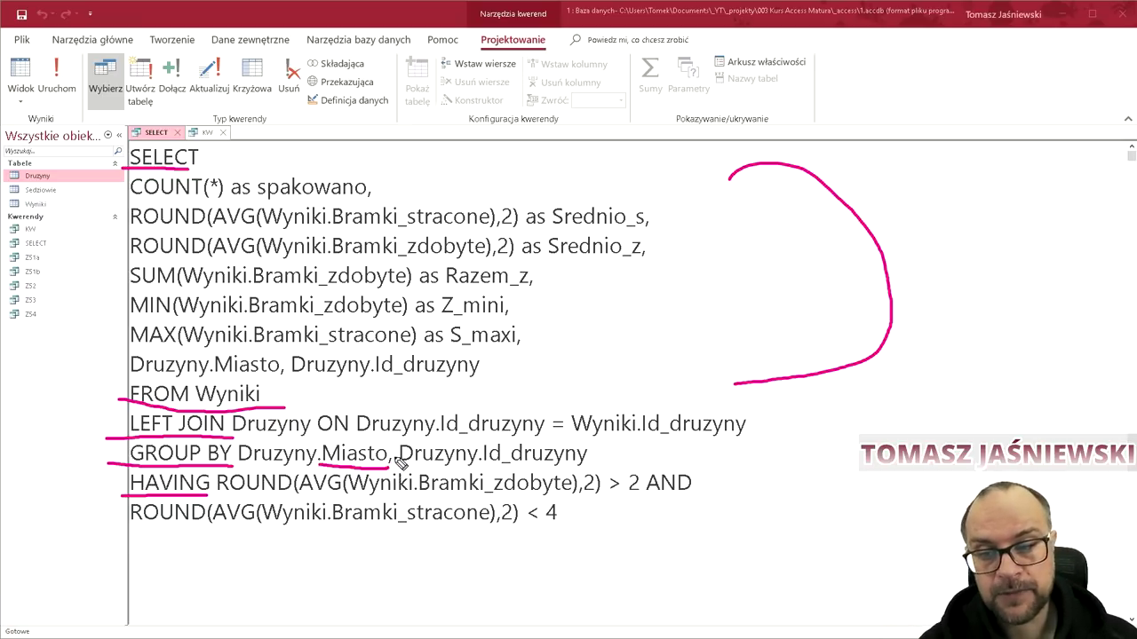
left_click_drag(483, 464, 615, 462)
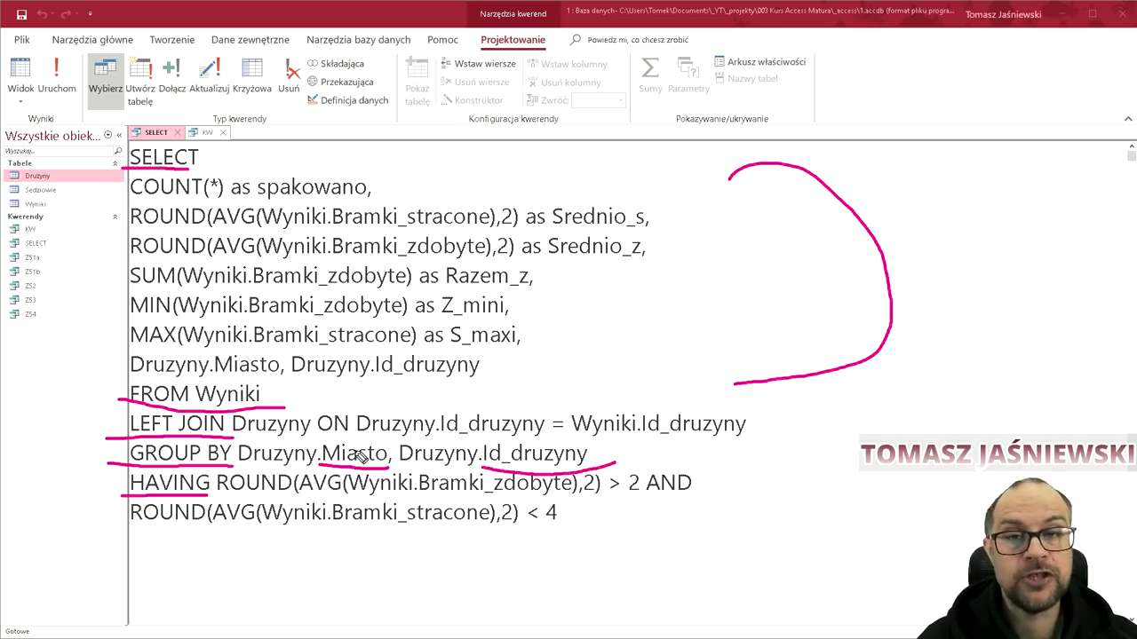
left_click_drag(320, 463, 389, 463)
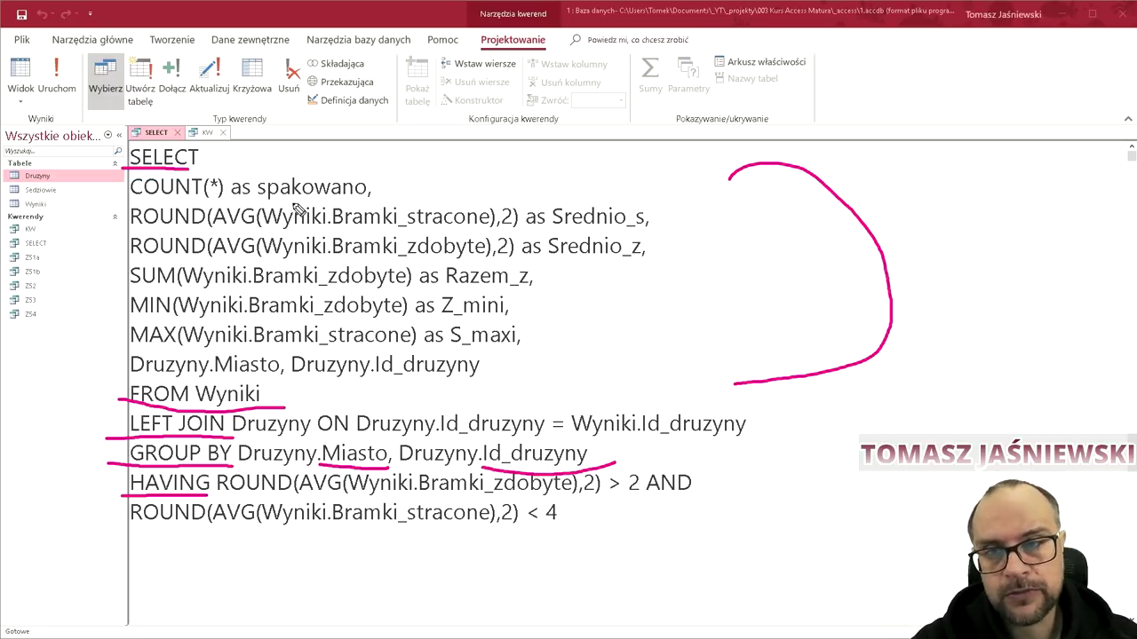
left_click_drag(320, 463, 391, 464)
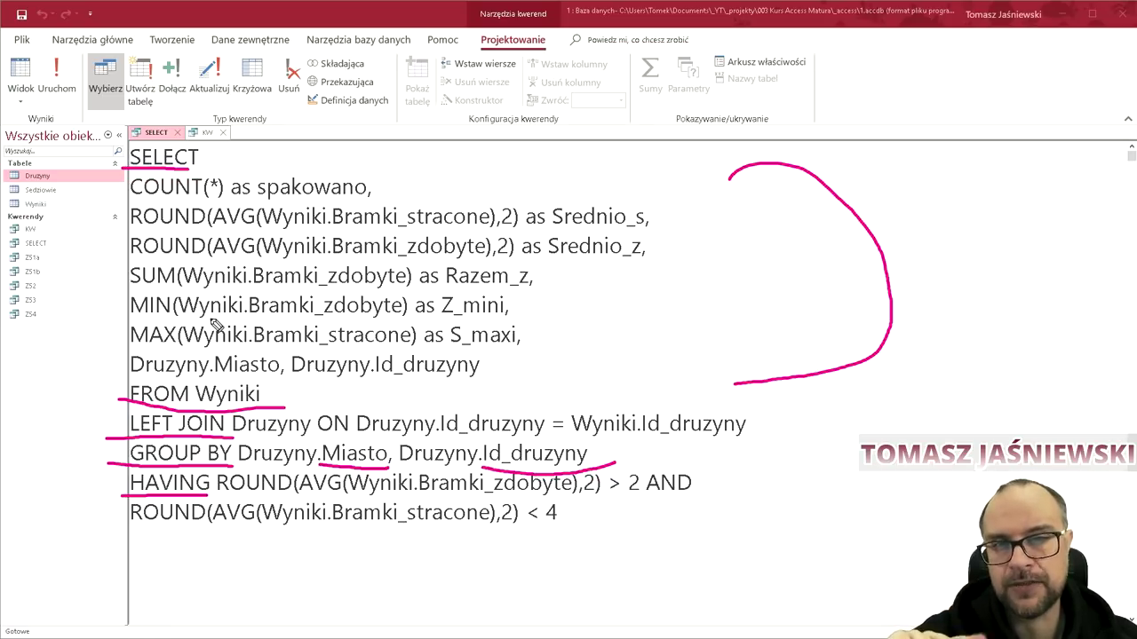
left_click_drag(92, 375, 513, 388)
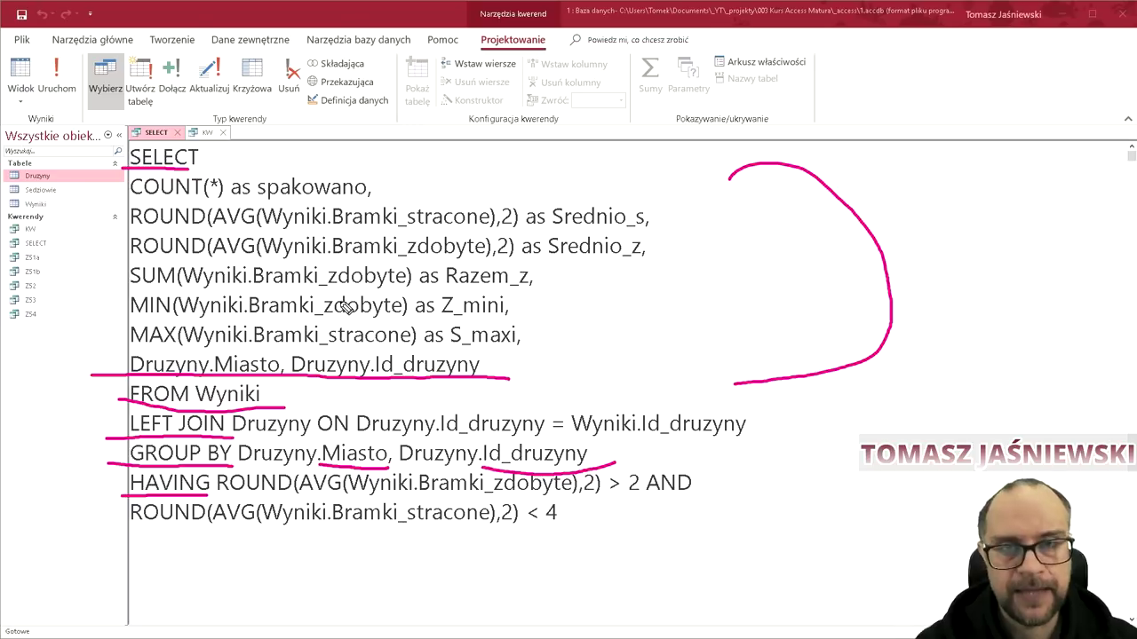
left_click_drag(116, 196, 373, 204)
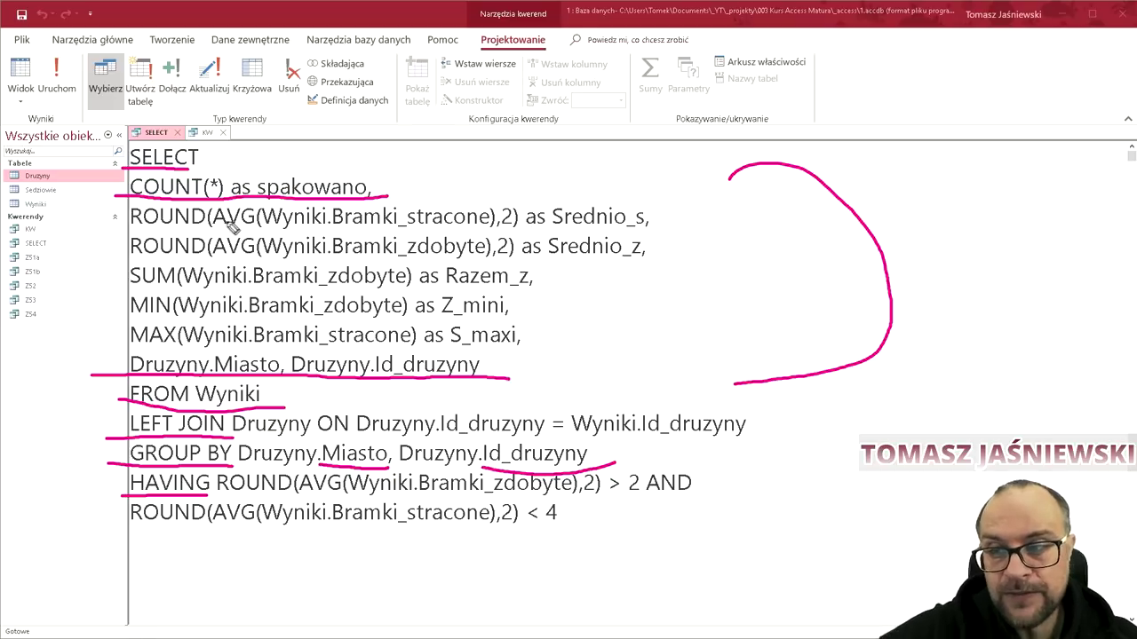
Step: Underline AVG and the 'as' keyword on both the Srednio_s and Srednio_z lines
left_click_drag(211, 229, 253, 229)
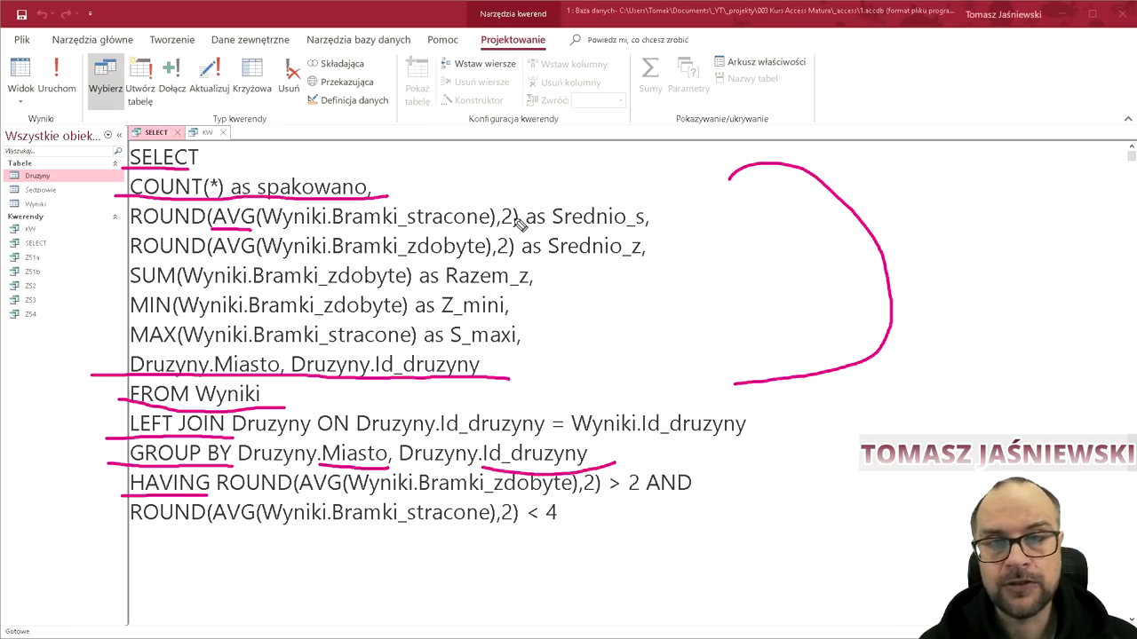
left_click_drag(526, 230, 545, 230)
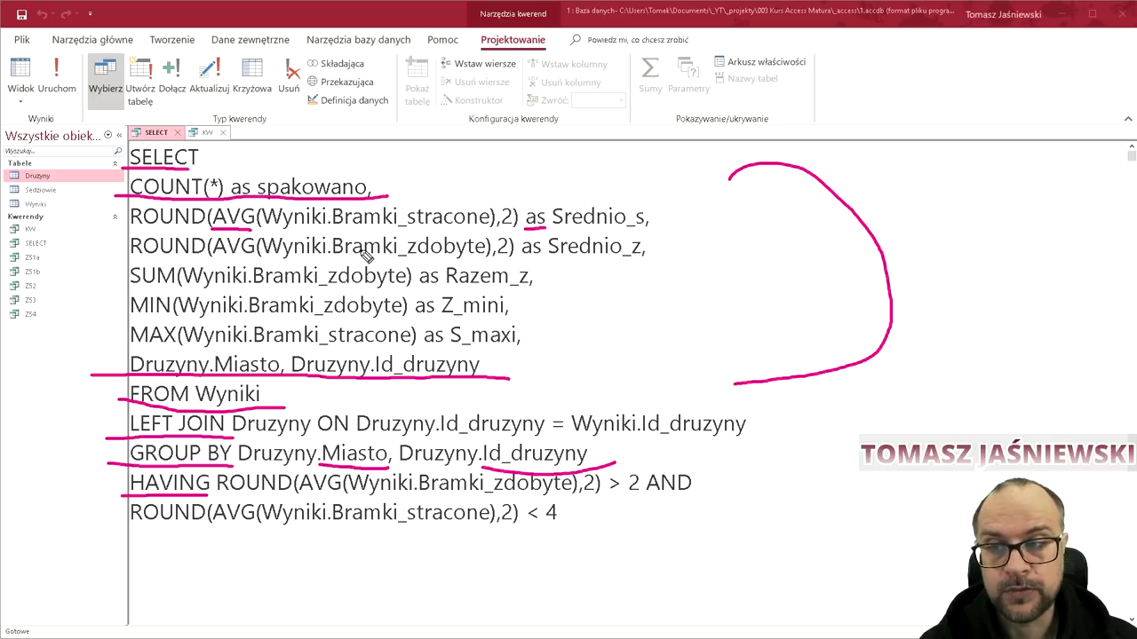
left_click_drag(211, 257, 270, 257)
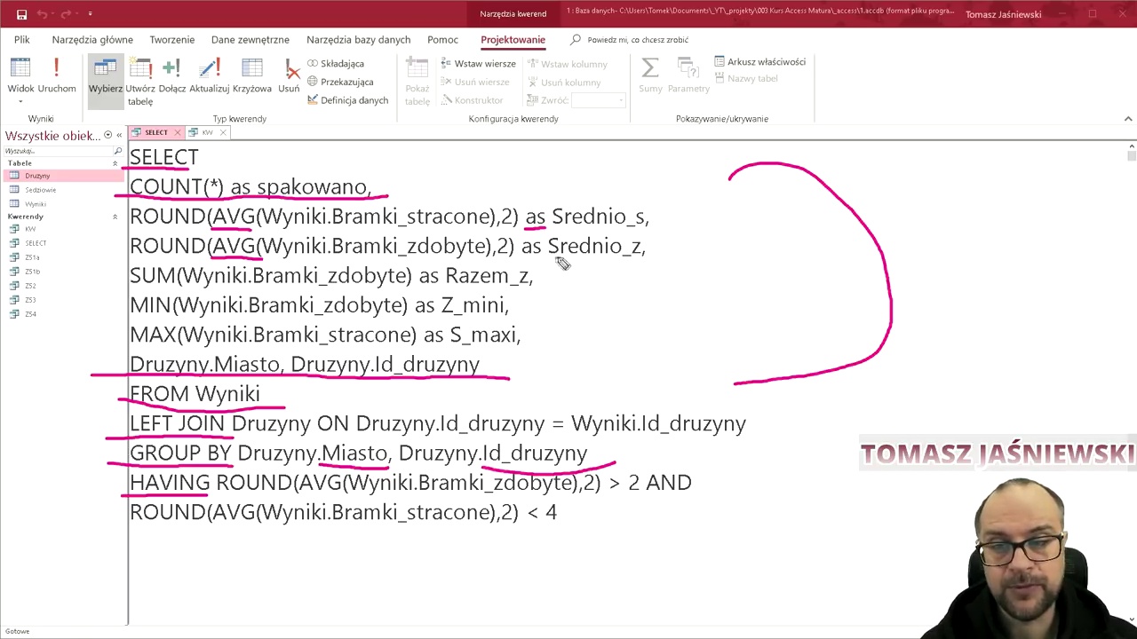
left_click_drag(519, 257, 541, 256)
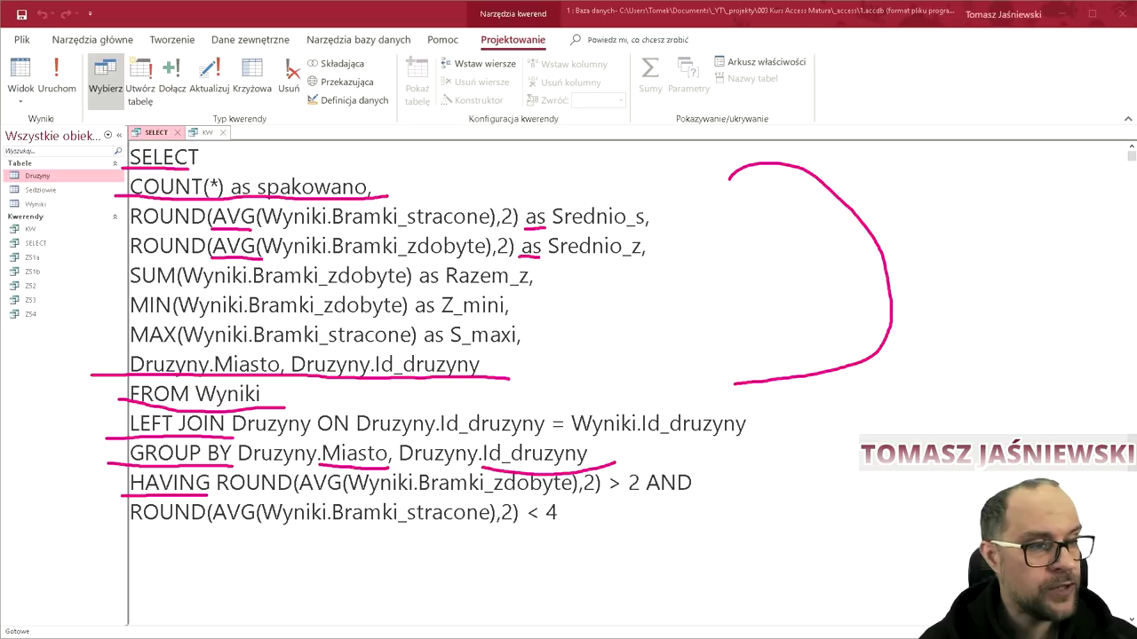
Step: Run the query, clear the annotations, and widen the Razem_z column in the results
left_click(57, 78)
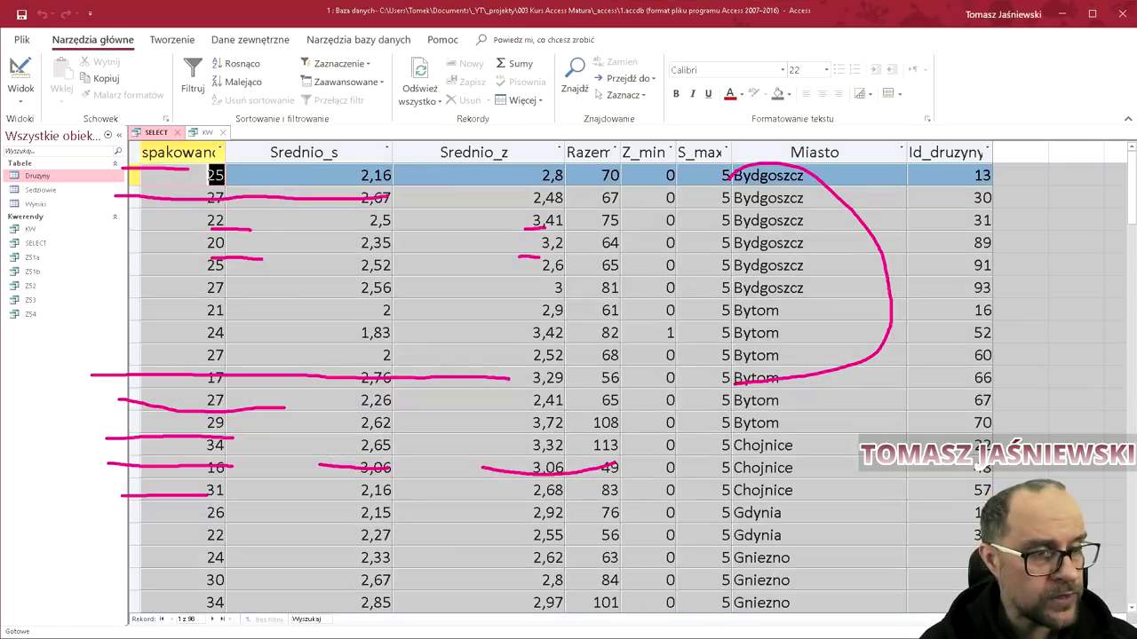
key("Escape")
left_click(216, 175)
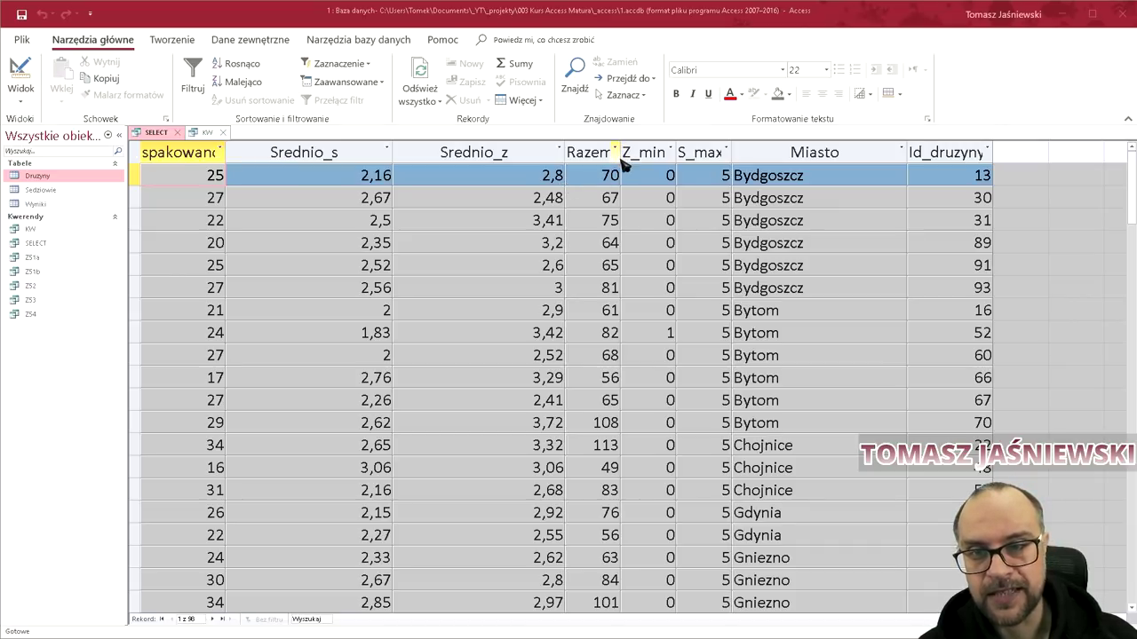
left_click_drag(621, 156, 644, 156)
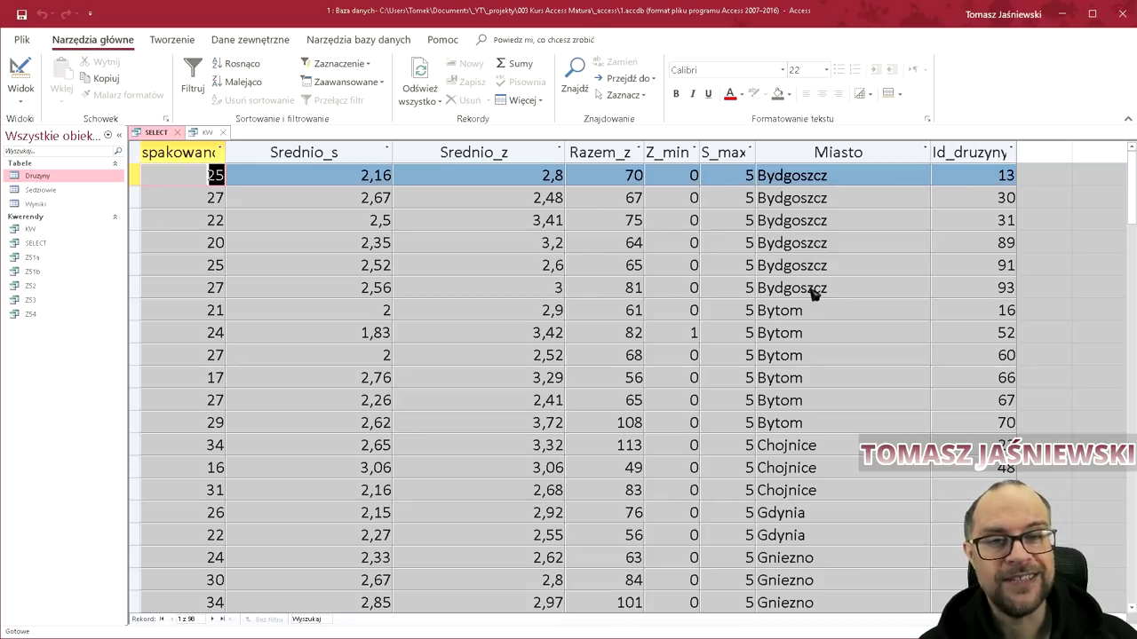
Step: Switch the SELECT query from datasheet view to Widok SQL
right_click(155, 133)
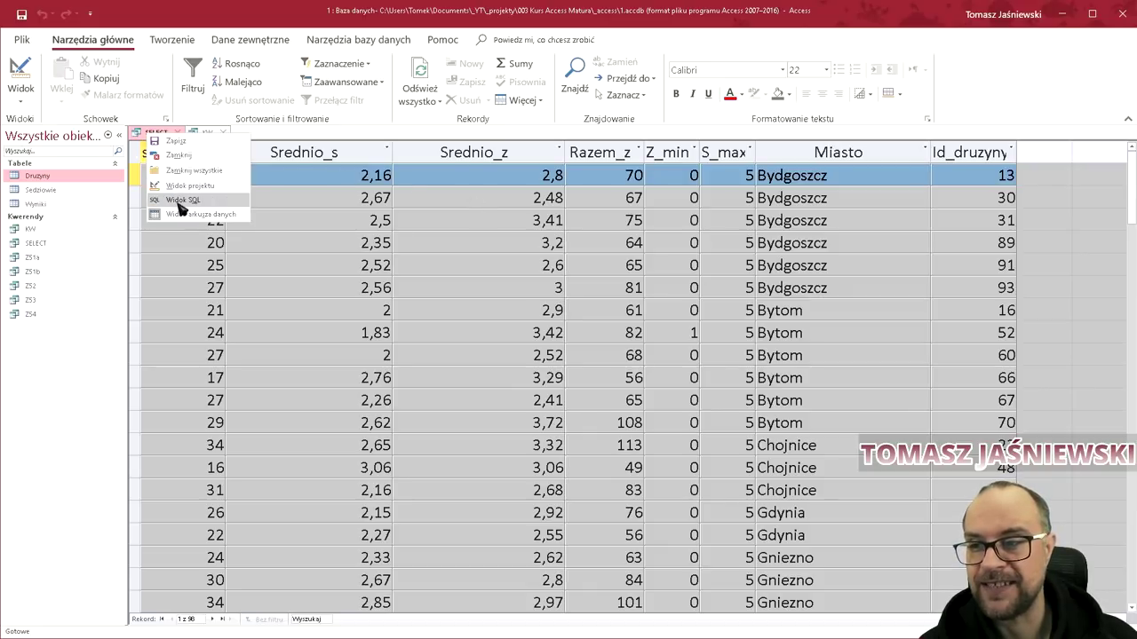
left_click(180, 201)
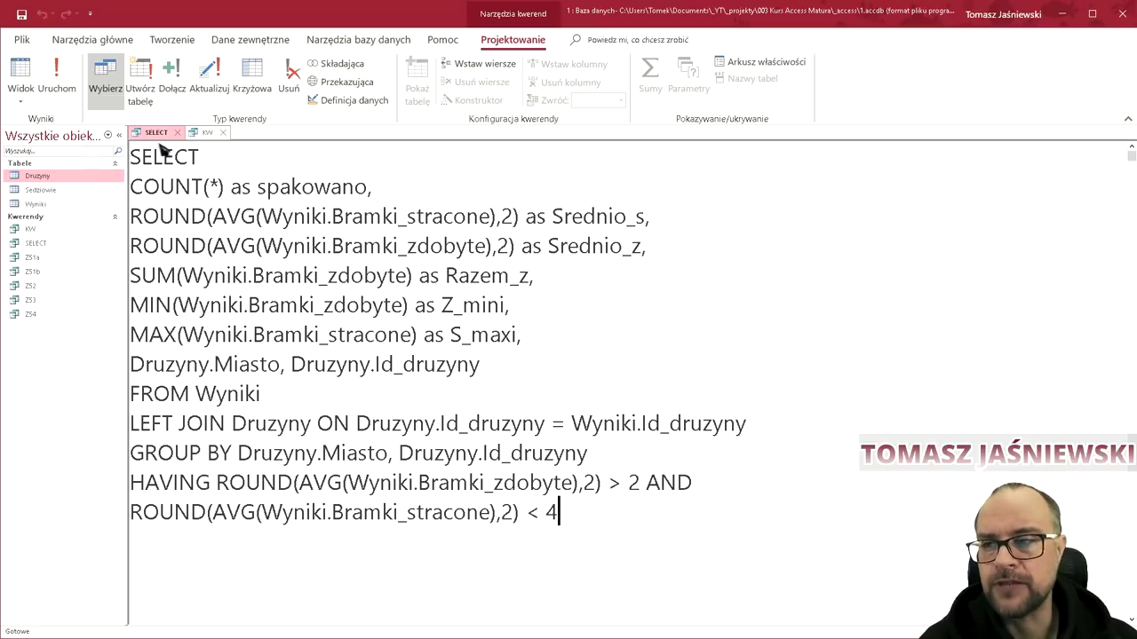
right_click(152, 136)
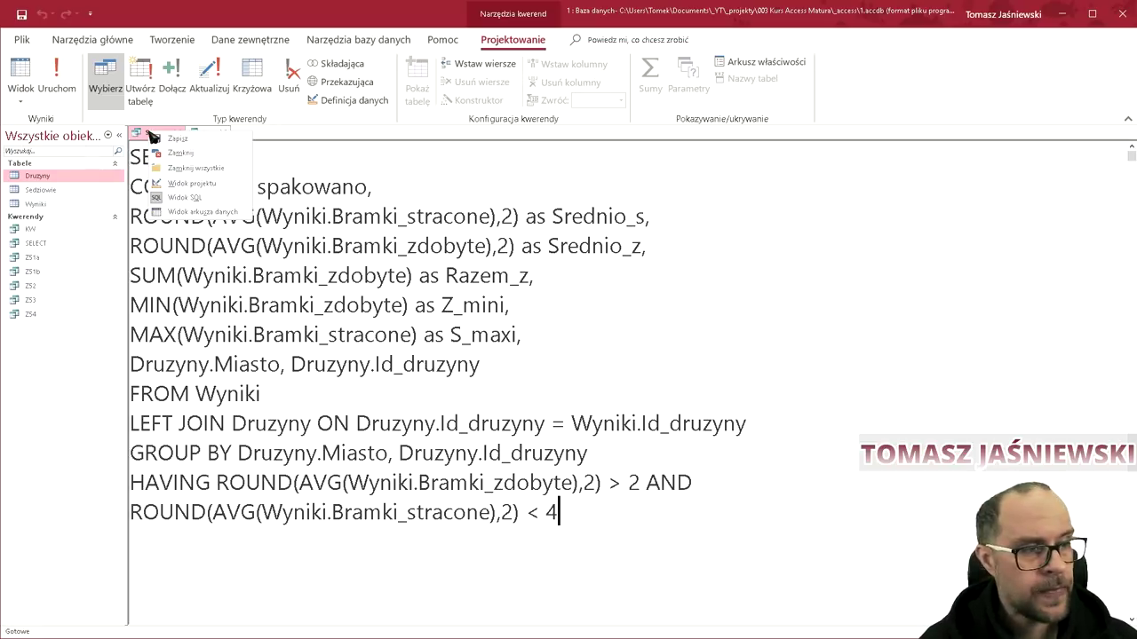
Step: Switch to Widok projektu and inspect the grid's field choices and the Z_mini total type
left_click(210, 184)
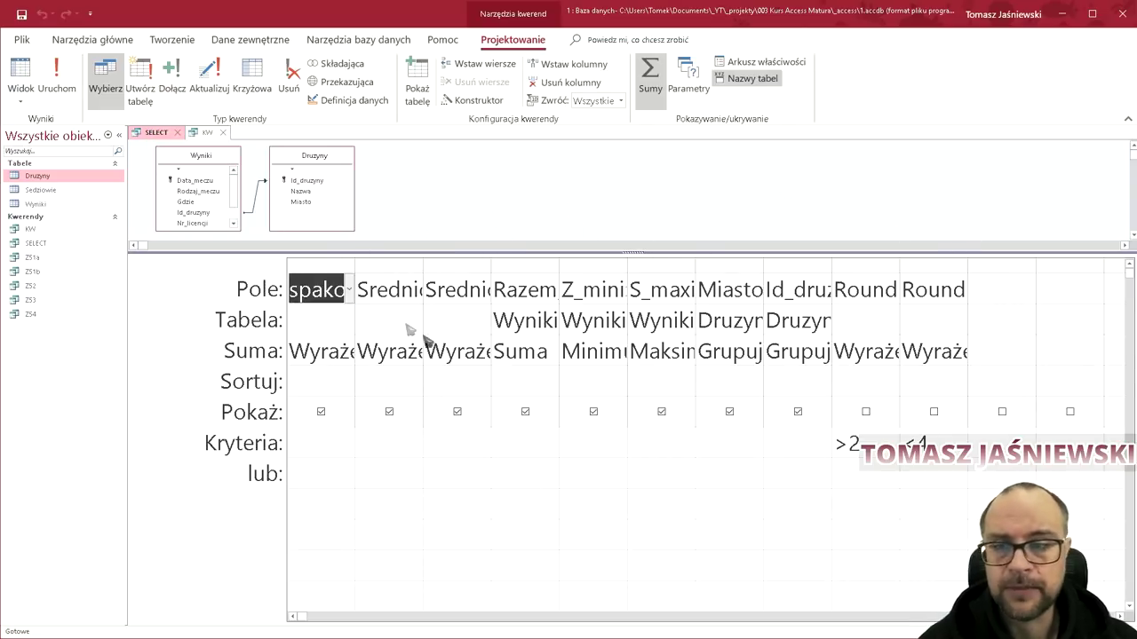
left_click(351, 297)
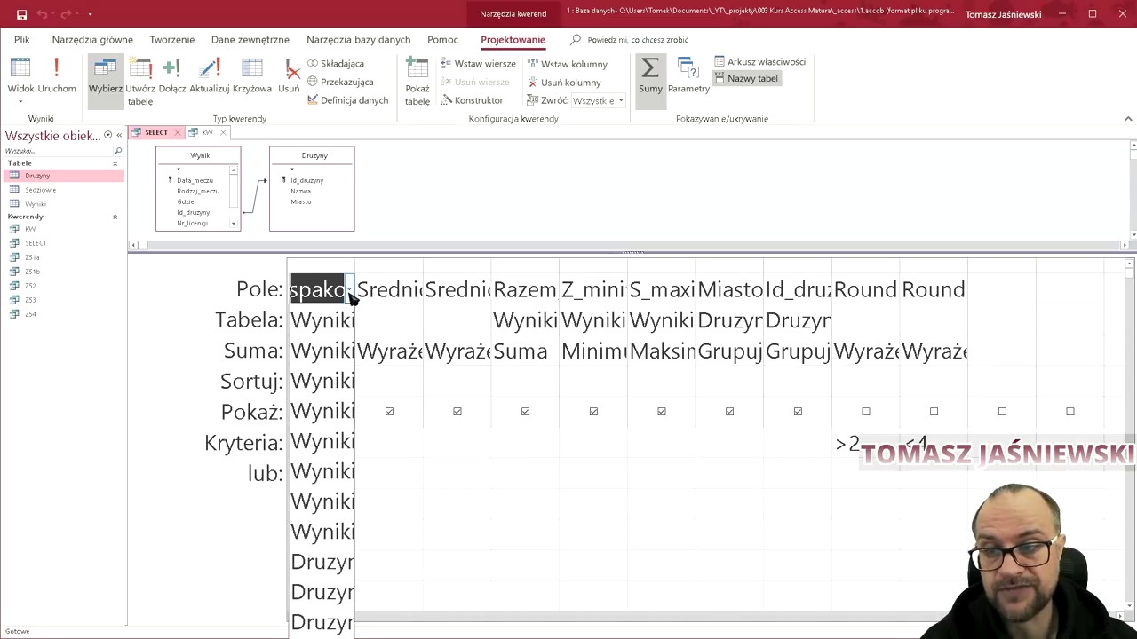
left_click(277, 333)
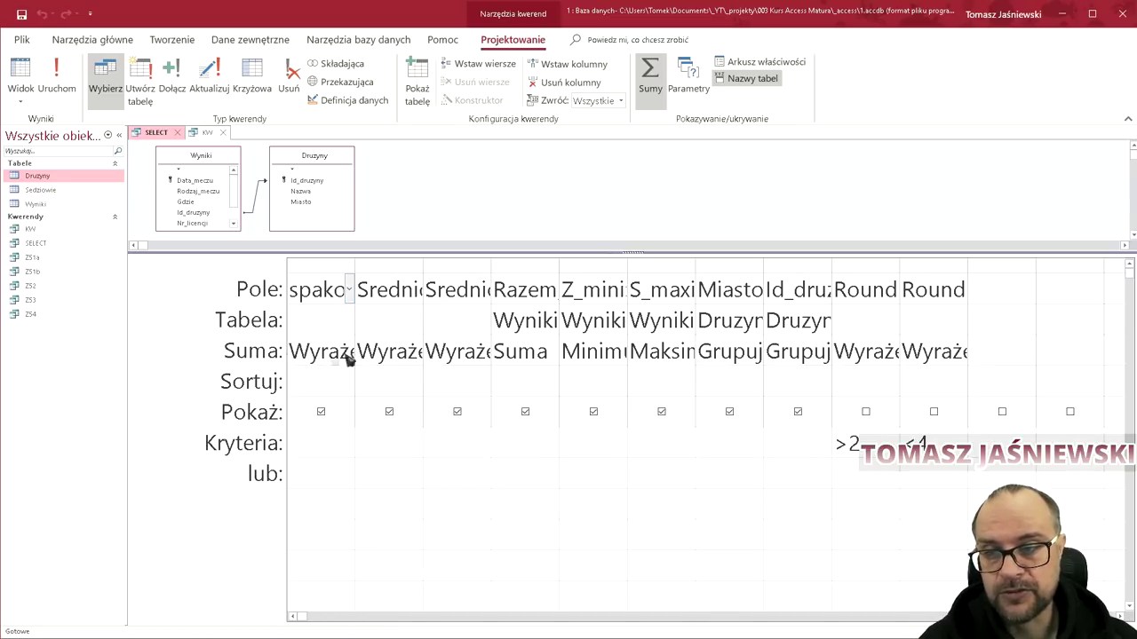
left_click(600, 354)
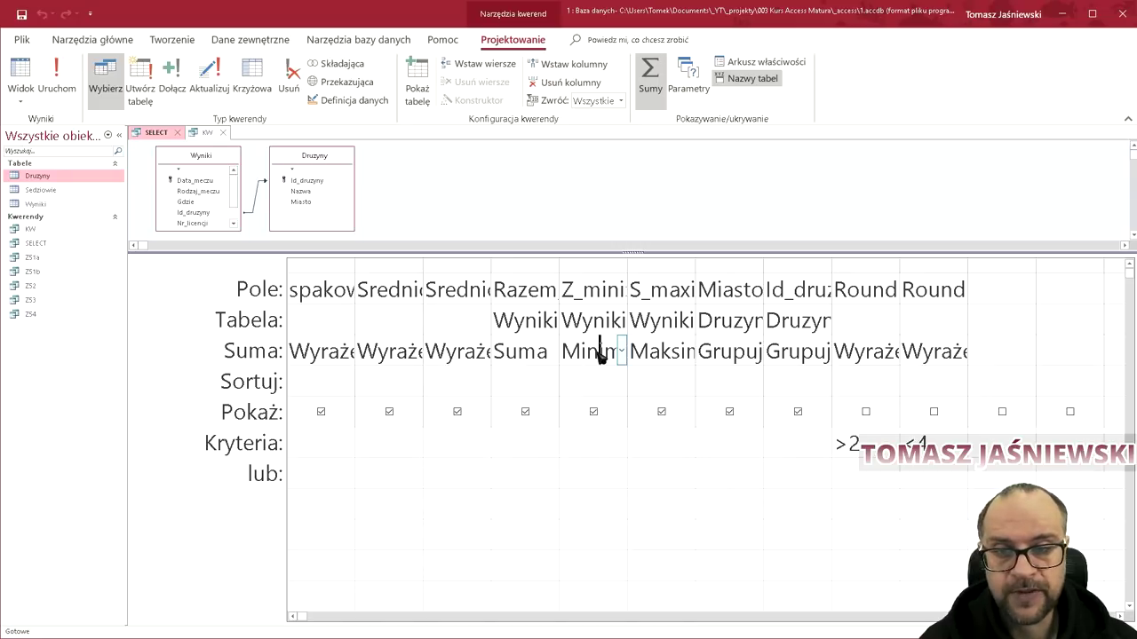
left_click(622, 352)
left_click(623, 354)
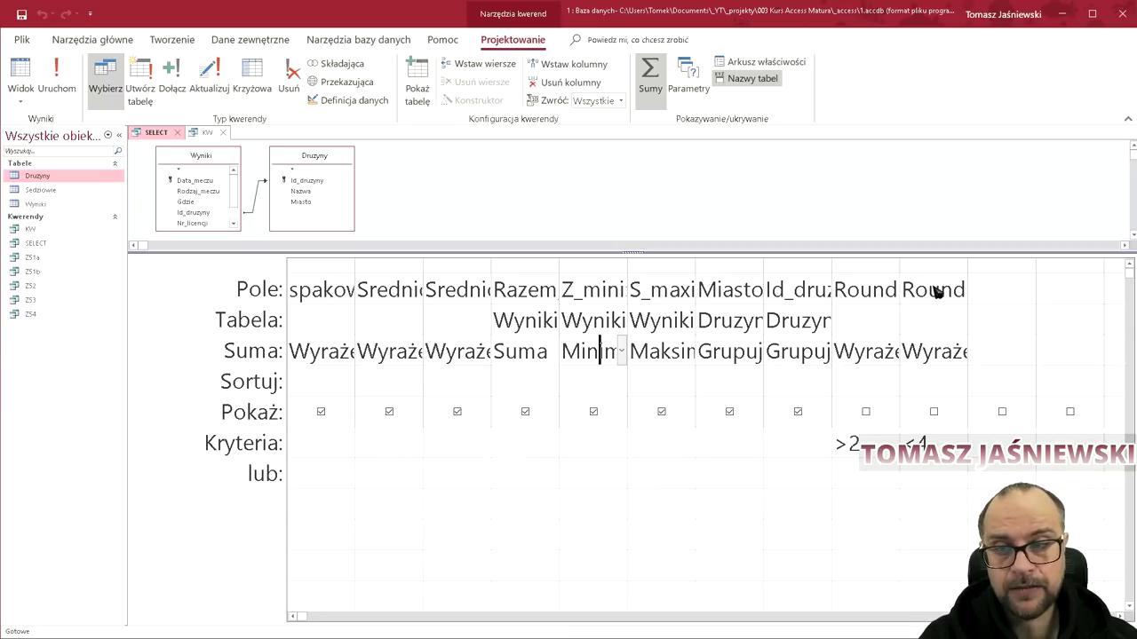
Step: Point out the Id_druzyny join linking the Wyniki and Druzyny tables
left_click(202, 157)
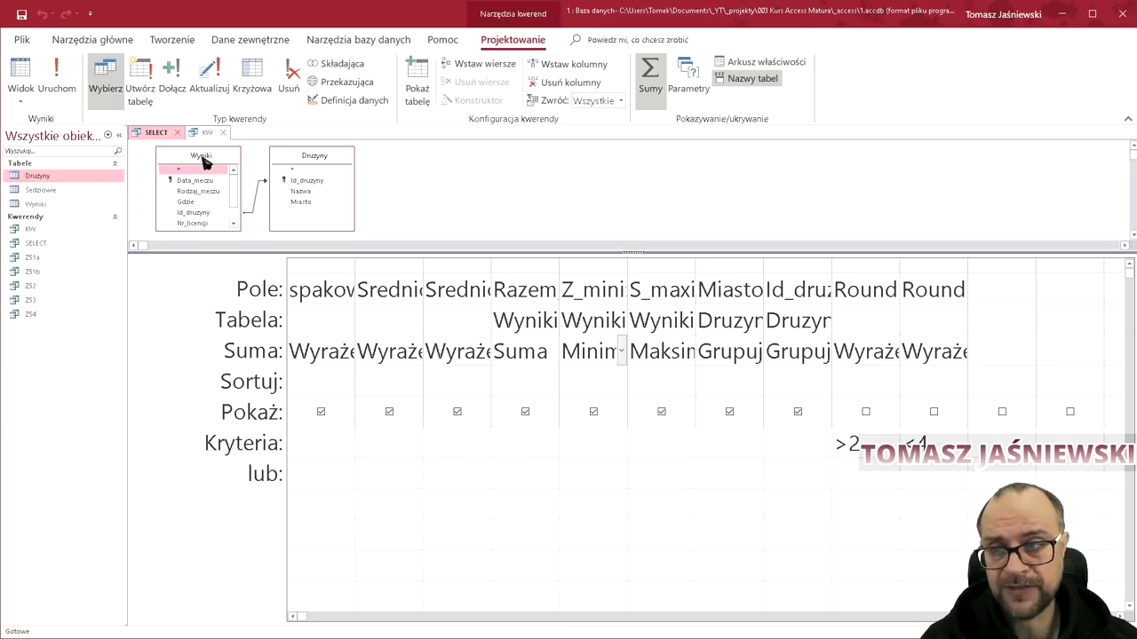
left_click(301, 157)
left_click(226, 157)
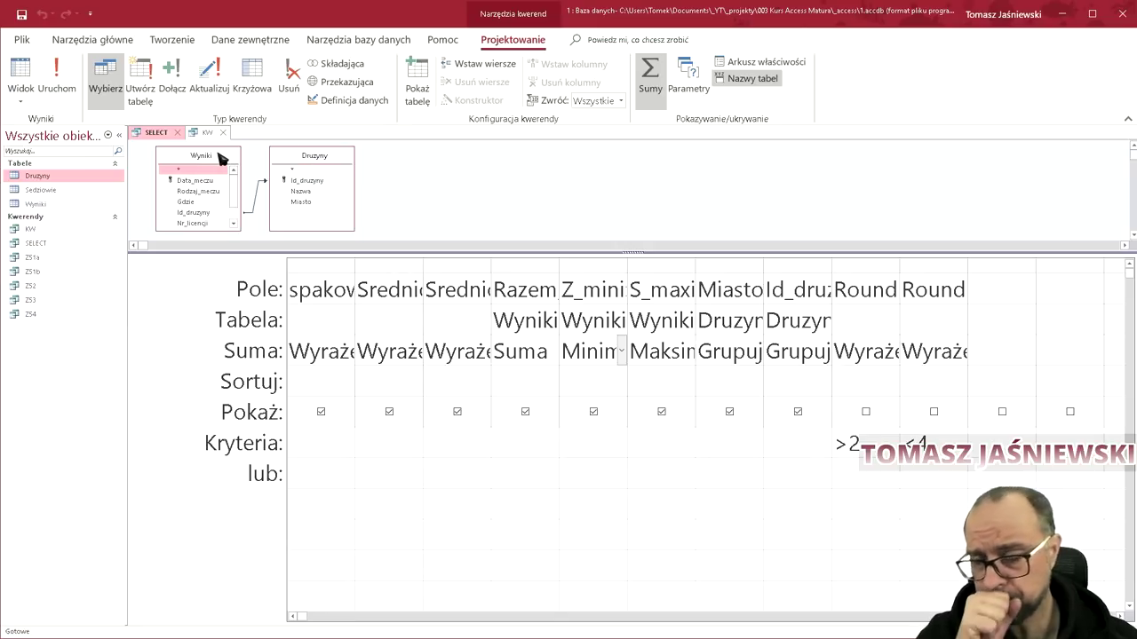
left_click(204, 212)
left_click(307, 181)
left_click(272, 189)
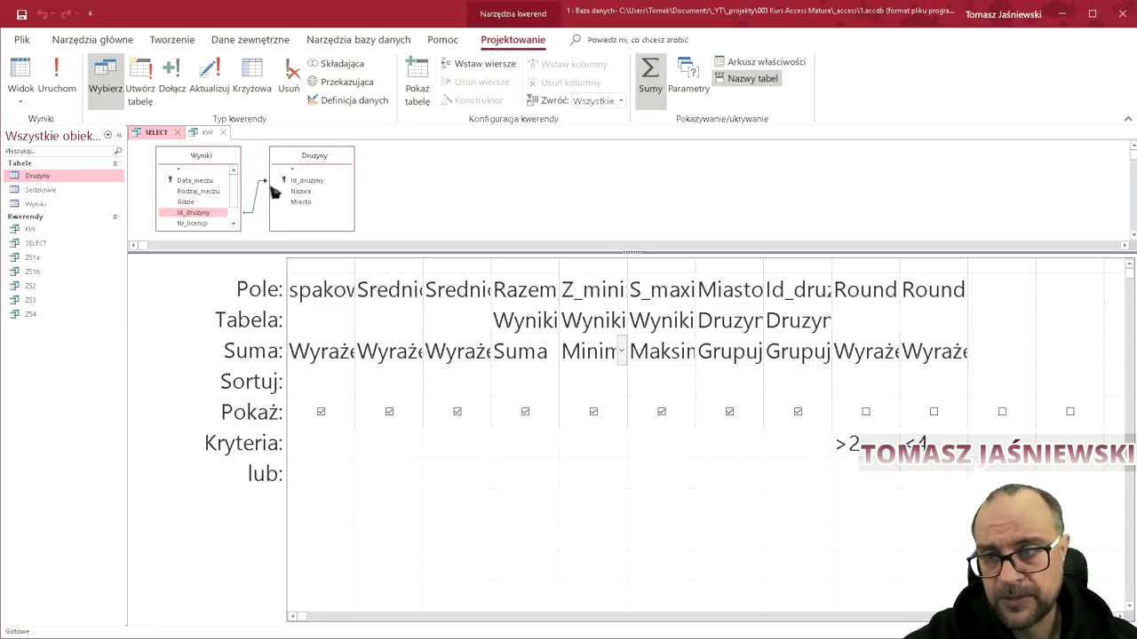
left_click(259, 196)
right_click(260, 197)
left_click(247, 200)
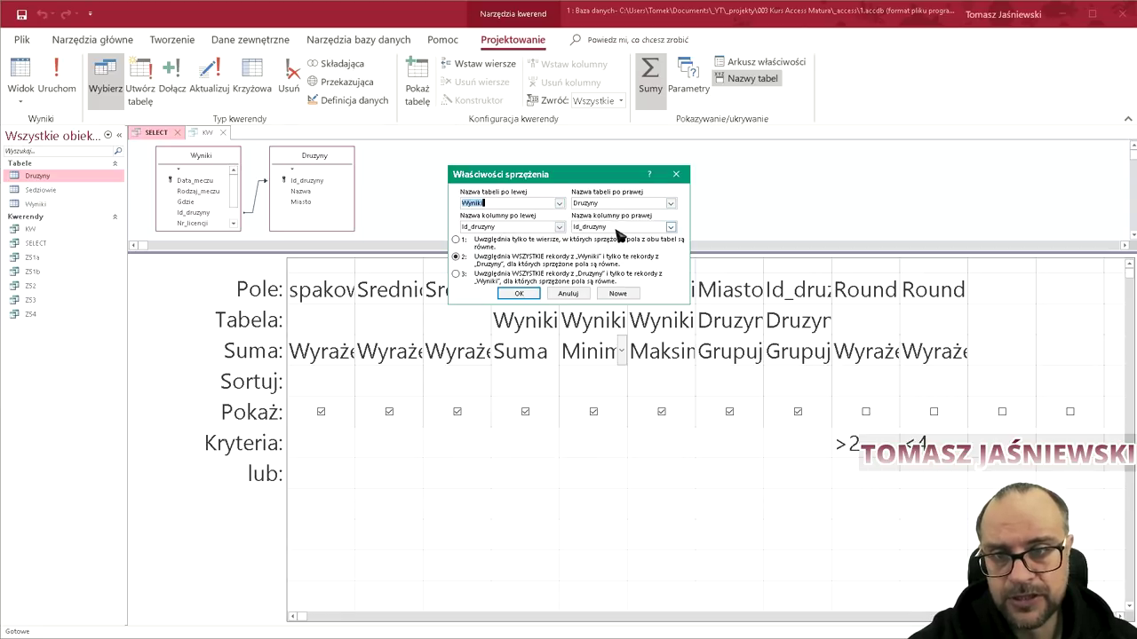
left_click(584, 296)
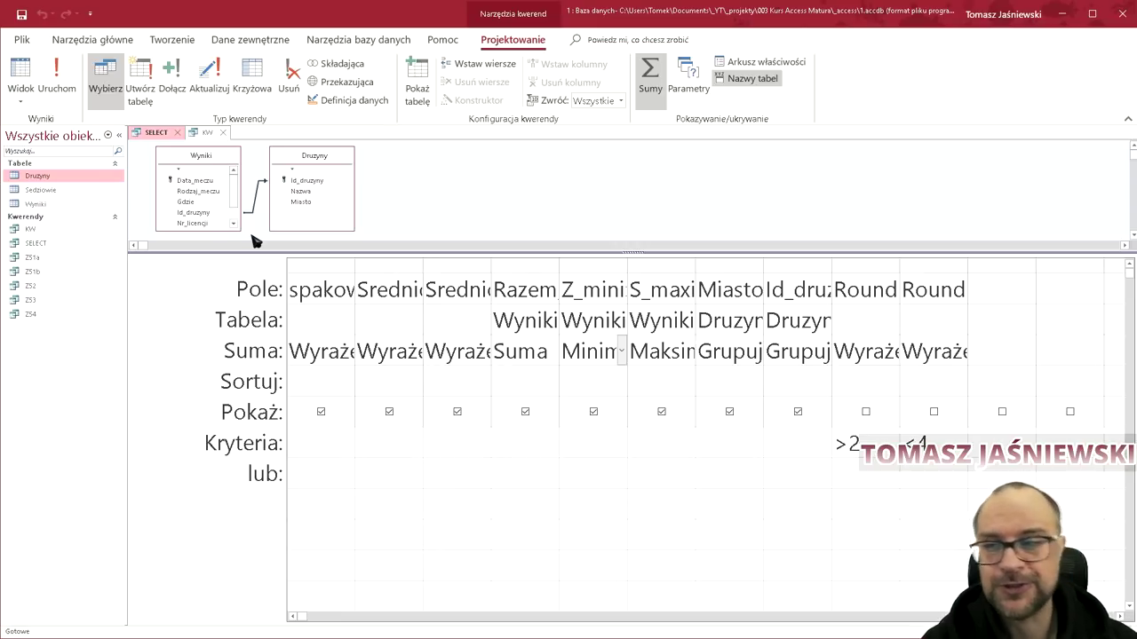
mouse_move(239, 192)
left_mouse_down()
mouse_move(238, 212)
mouse_move(231, 189)
left_mouse_up()
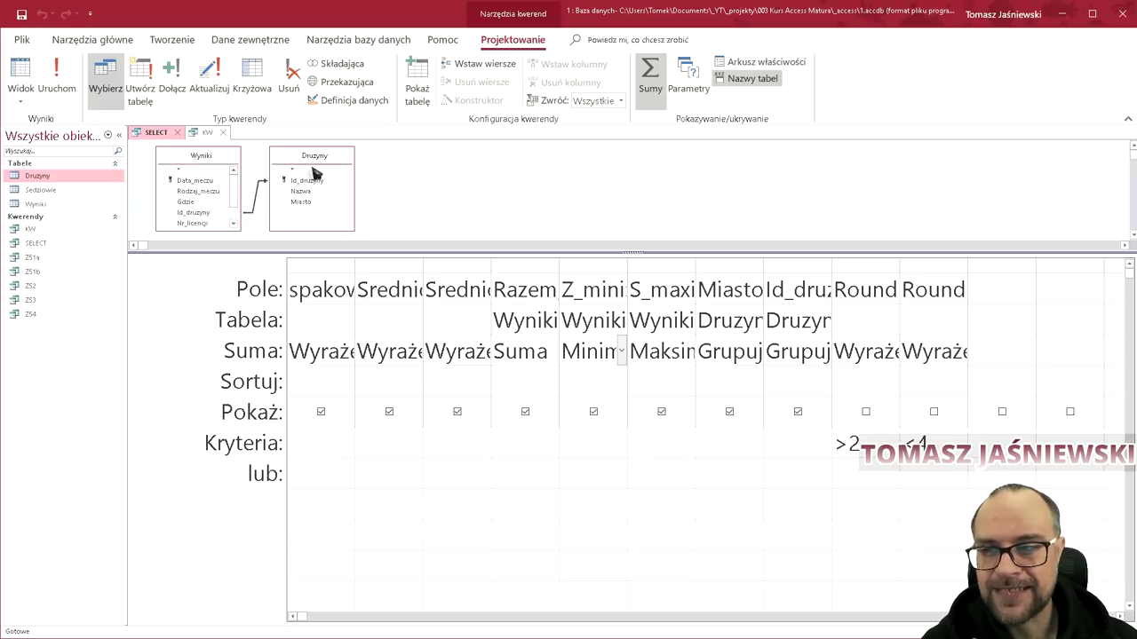
left_click(197, 181)
left_click_drag(235, 191, 237, 210)
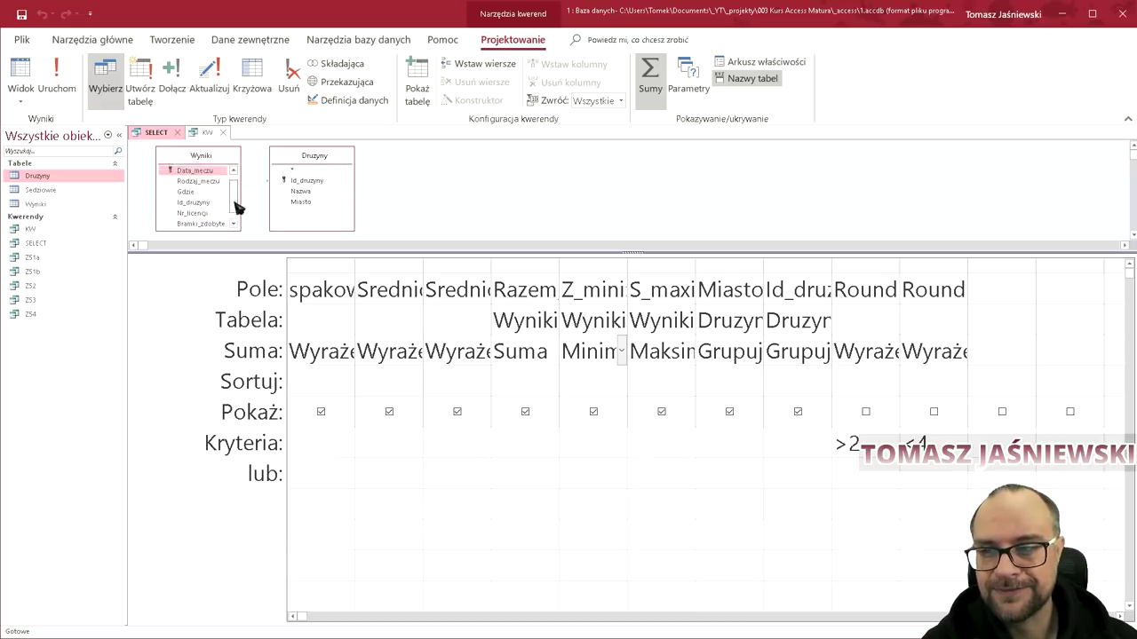
left_click(206, 193)
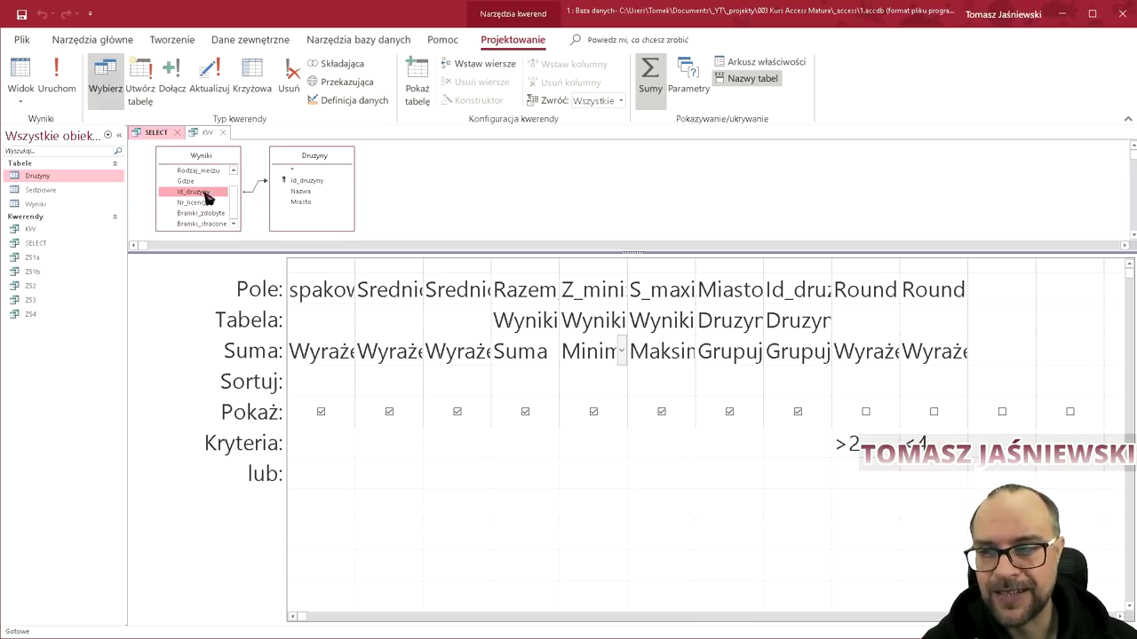
left_click(306, 181)
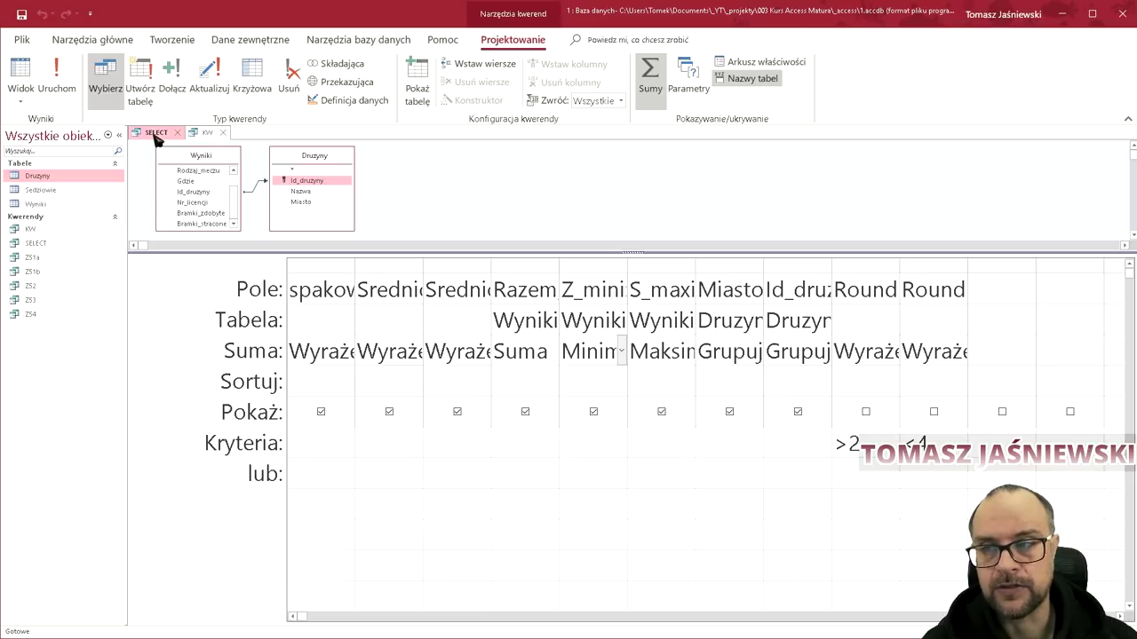
right_click(155, 136)
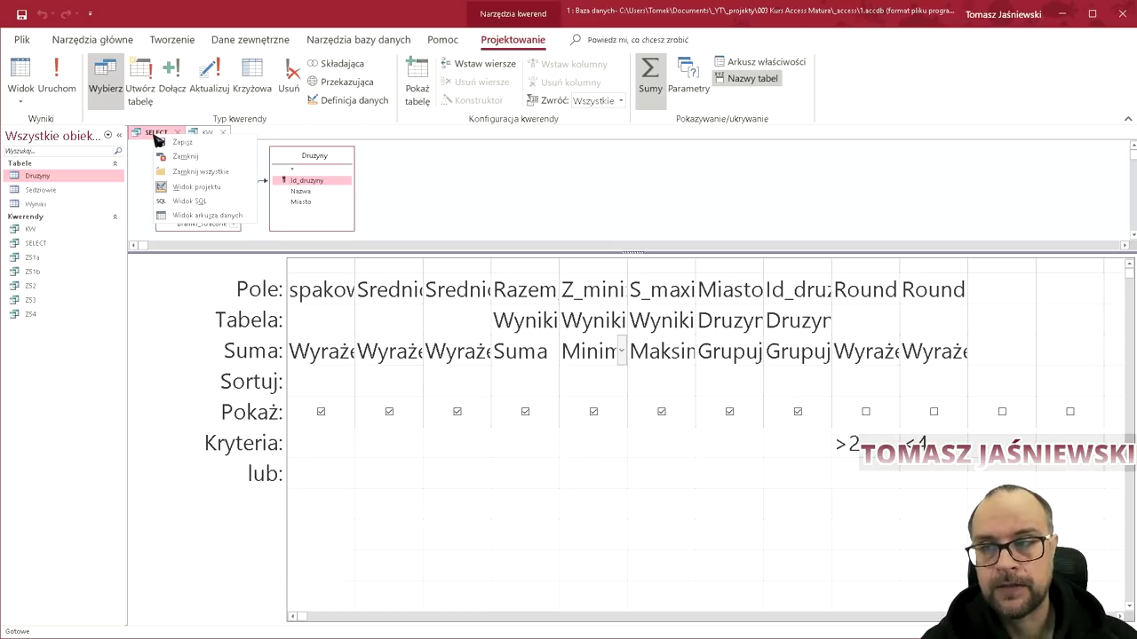
Step: Return to Widok SQL and point out the ROUND function and FROM Wyniki line
left_click(229, 204)
left_click(648, 334)
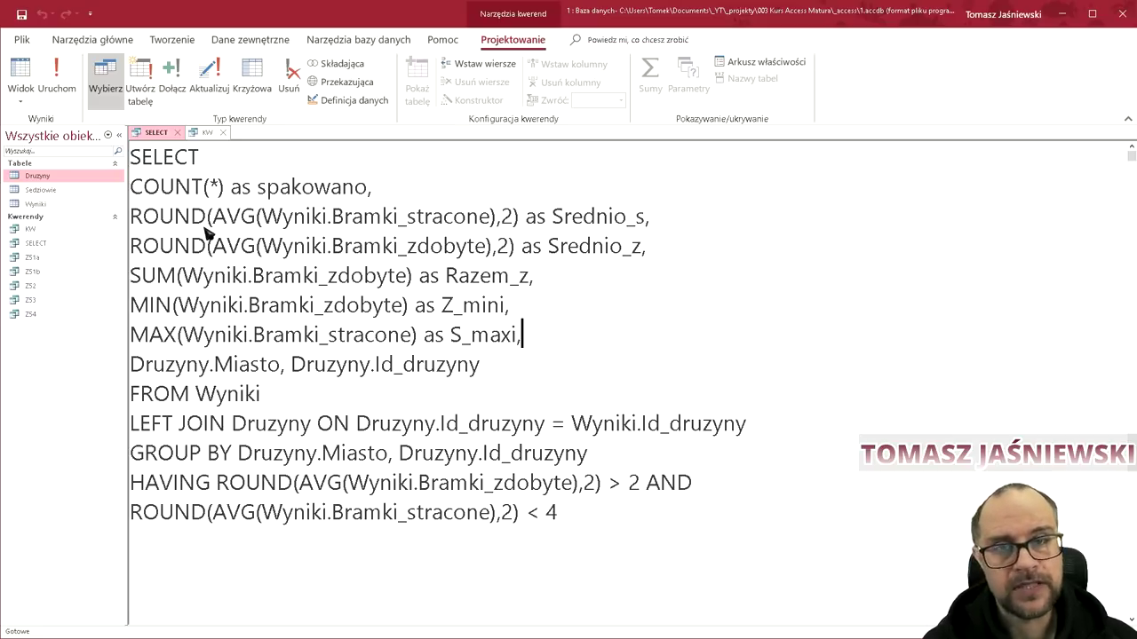
left_click(207, 218)
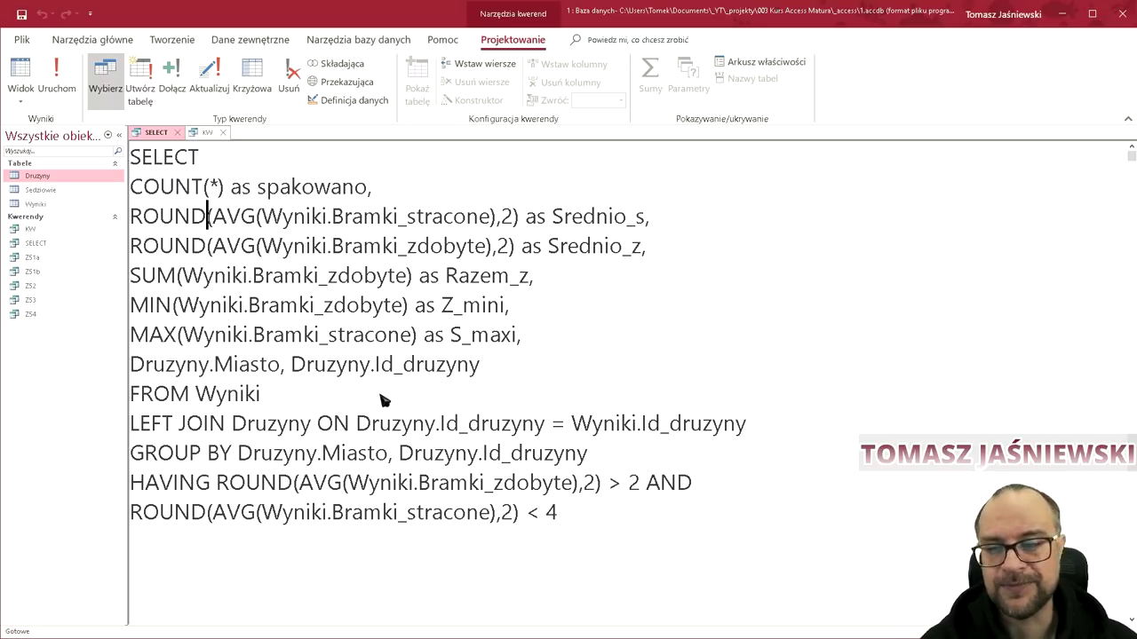
left_click(610, 397)
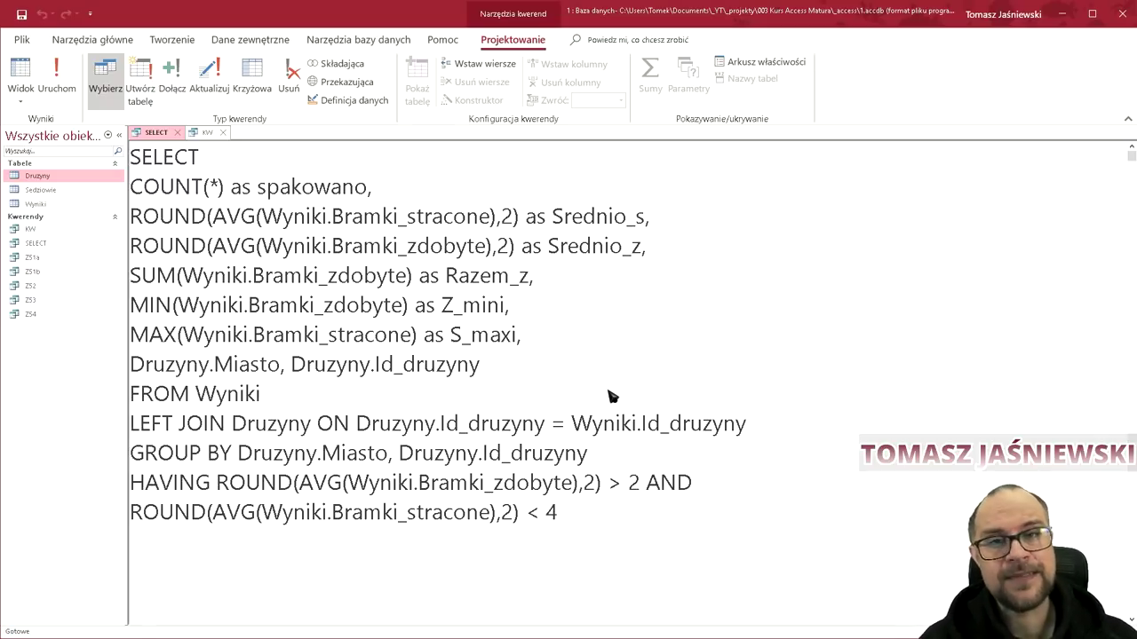